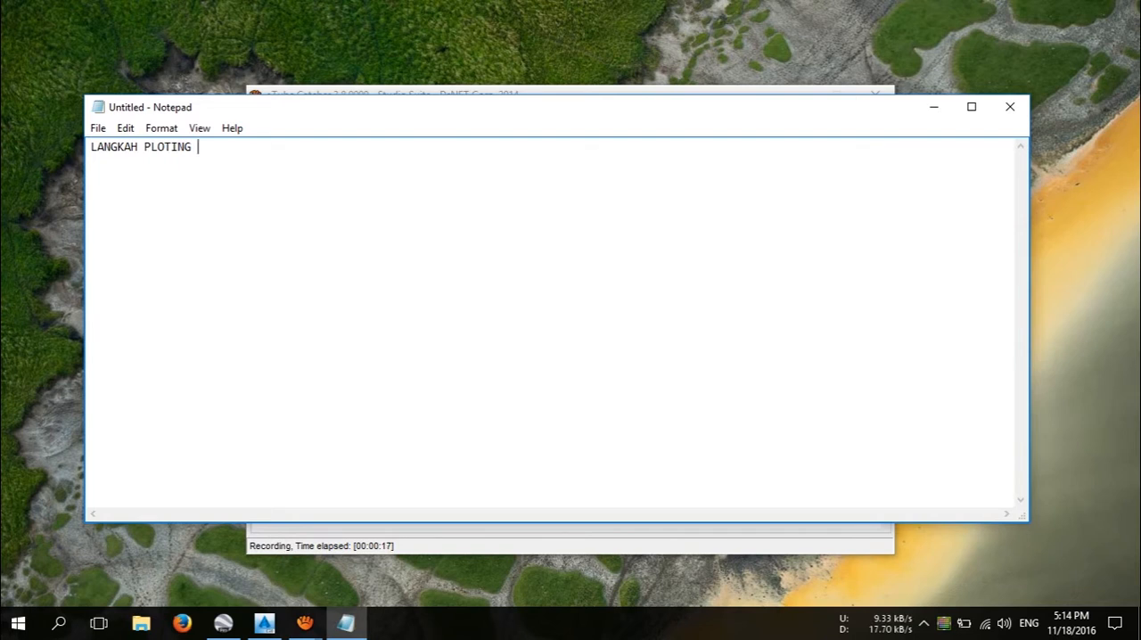
Step: Continue the note's heading with the words "AUTOCAD KE GOOGLE EARTH"
type("AUTOCAD KE ")
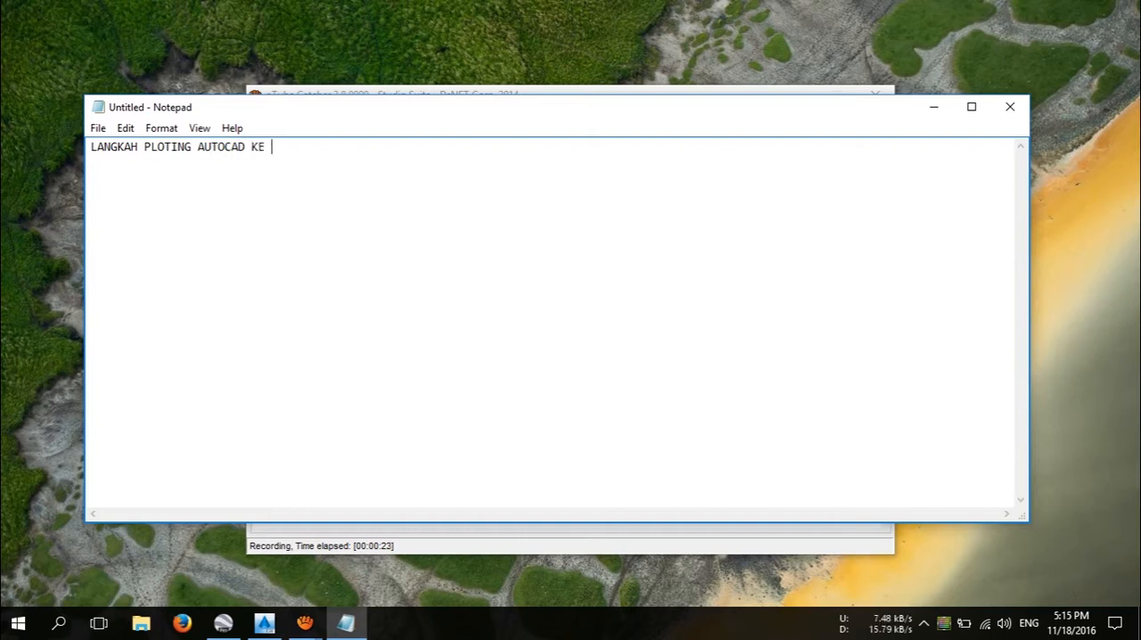
type("GOOGLE EARTH (.DWG")
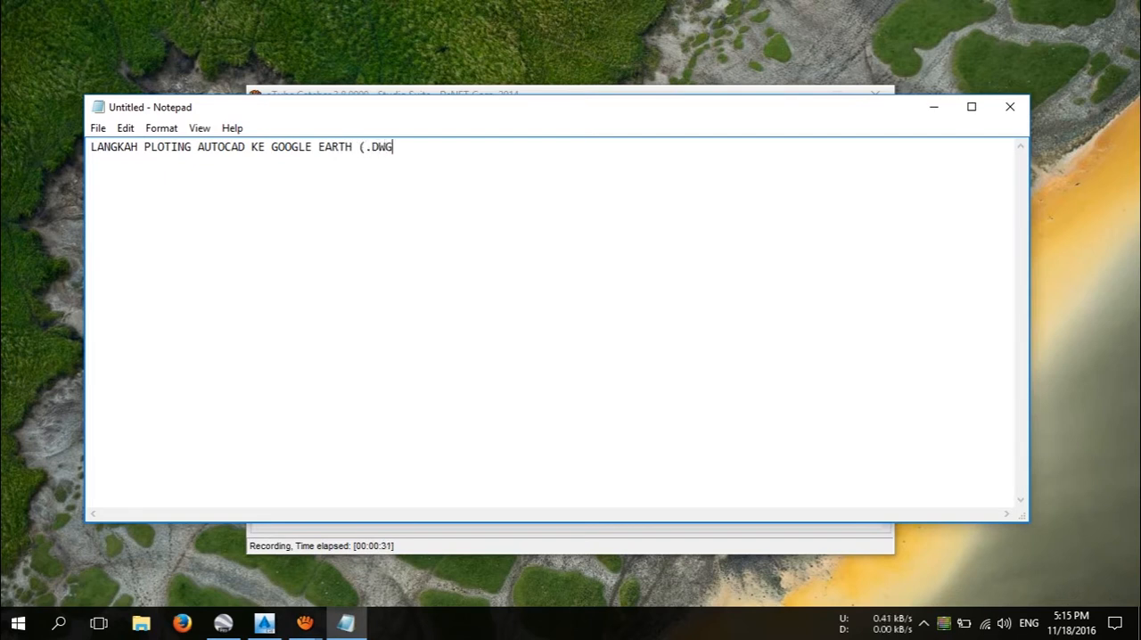
type(" -")
type(">")
type(" KM")
type("L")
type(")")
type(".")
Step: Add the format conversion "(.DWG -> .KML)" at the end of the heading
key("End")
Step: Leave a blank line below the heading and begin the first instruction with "1. BUKA AUTOCAD CIVIL 3D"
key("Return")
key("Return")
type("1. BUKA AU")
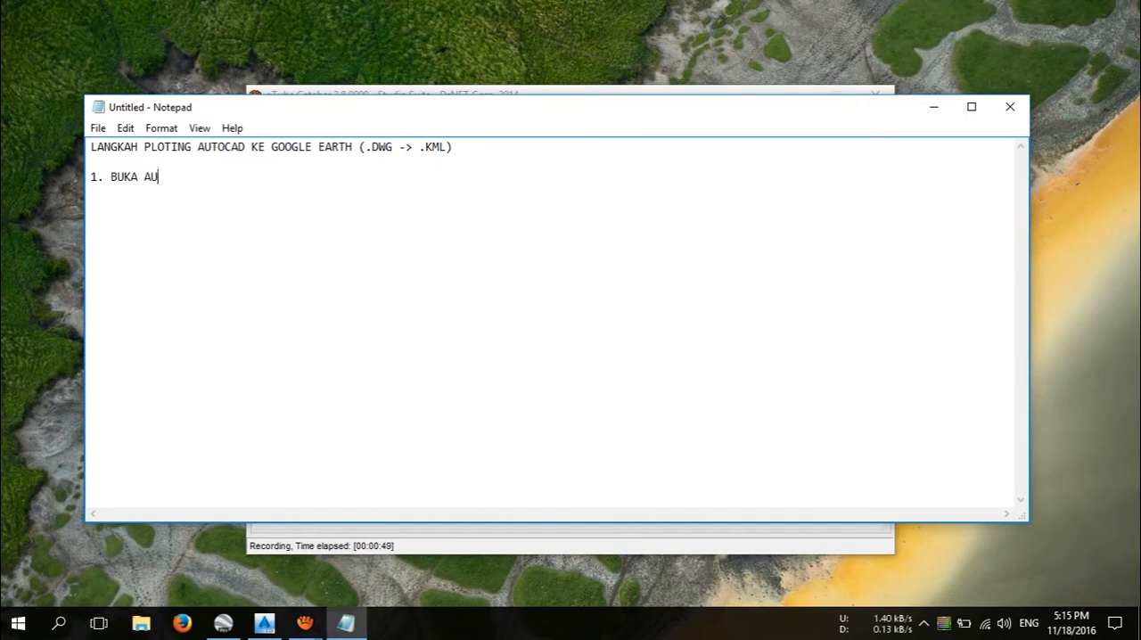
type("TOAC")
key("BackSpace")
key("BackSpace")
type("CAD CIVIL 3D KEMUDIAN BUKA")
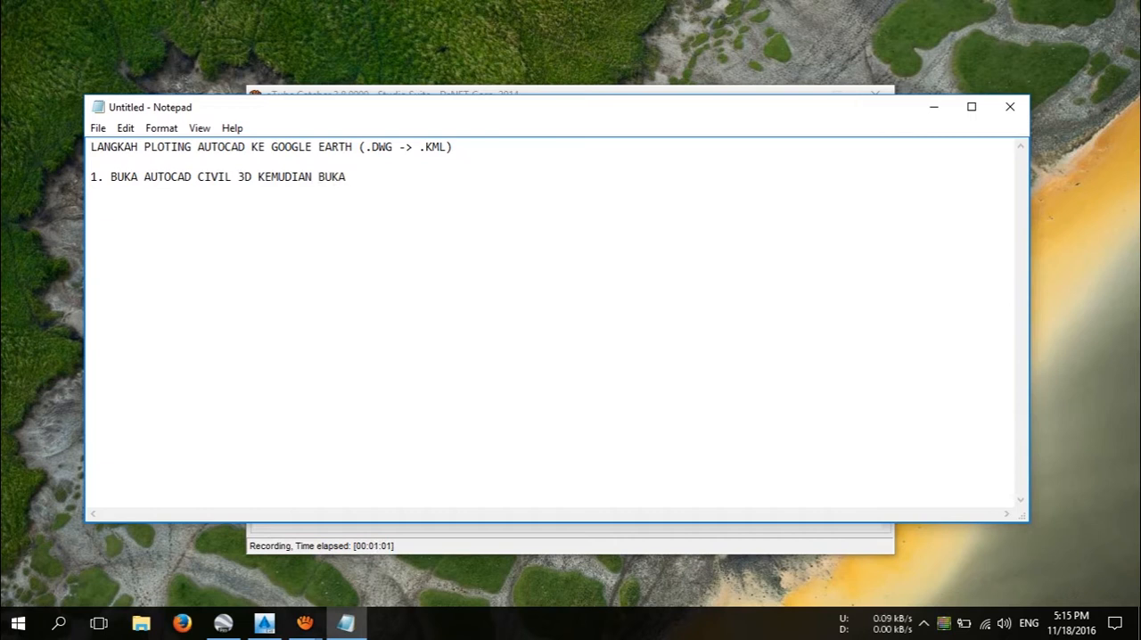
type(" FILE YANG AKAN DI")
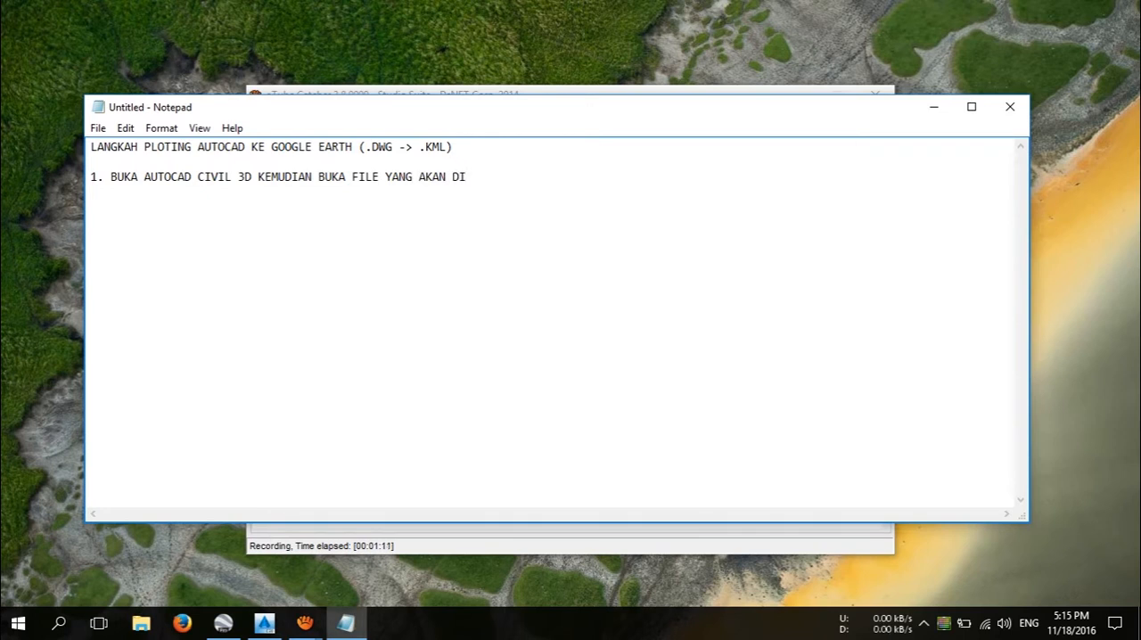
type(" E")
type("K")
type("SPORT")
Step: Finish item 1 with "KEMUDIAN BUKA FILE YANG AKAN DI EKSPORT" and add the number "2." below it
type("2.")
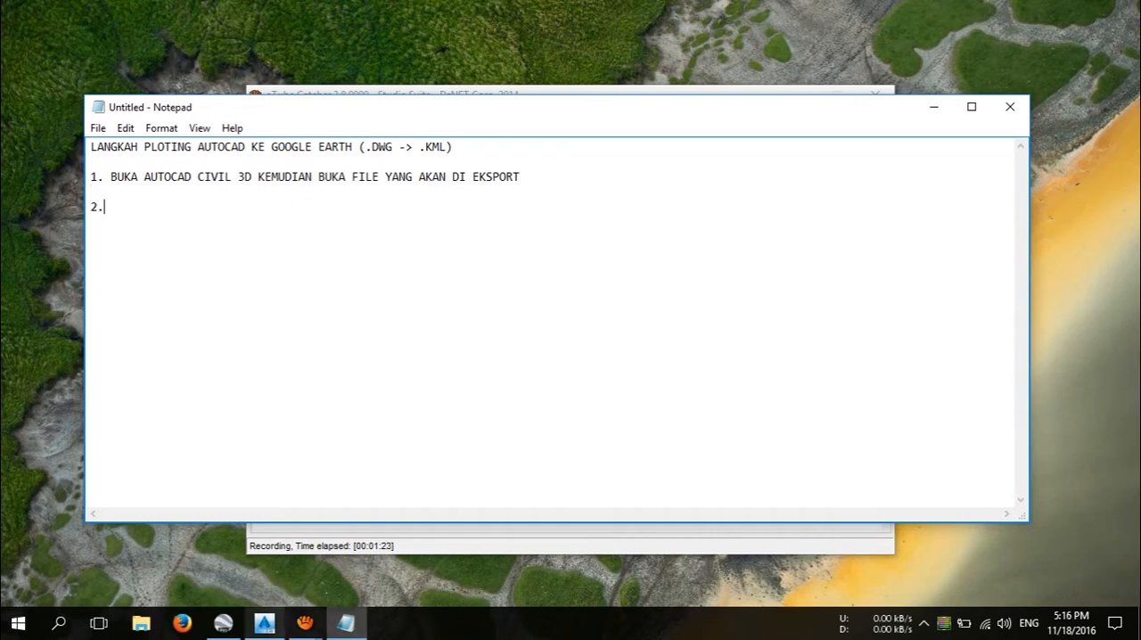
Step: Switch to AutoCAD Civil 3D and open the drawing "2.CL kauditan pindah 20161111"
left_click(265, 623)
left_click(67, 9)
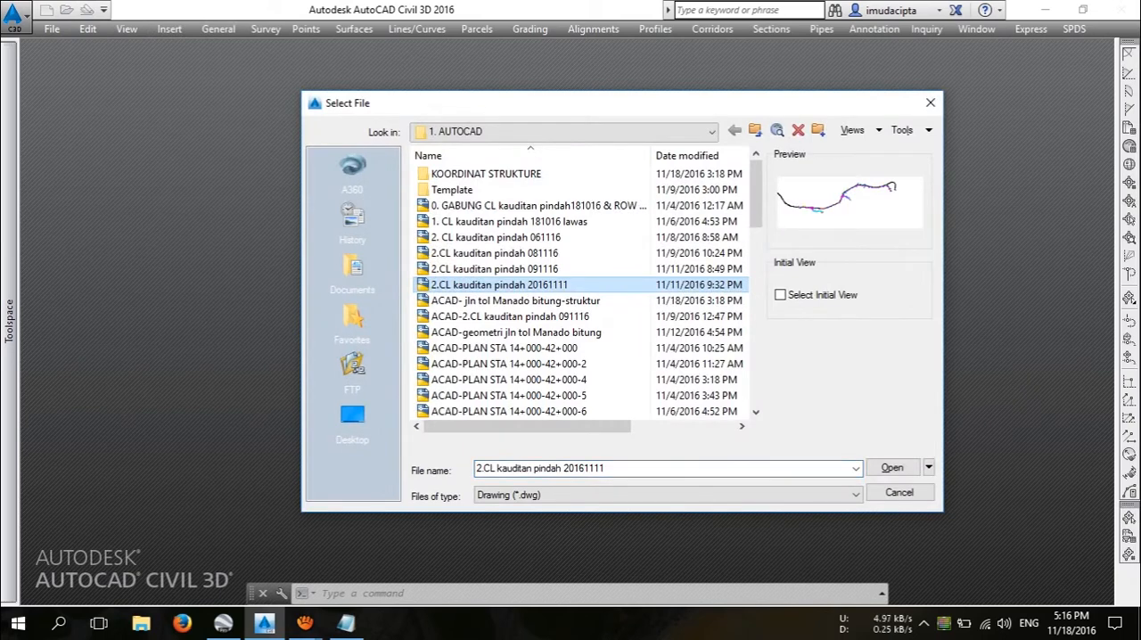
left_click(892, 467)
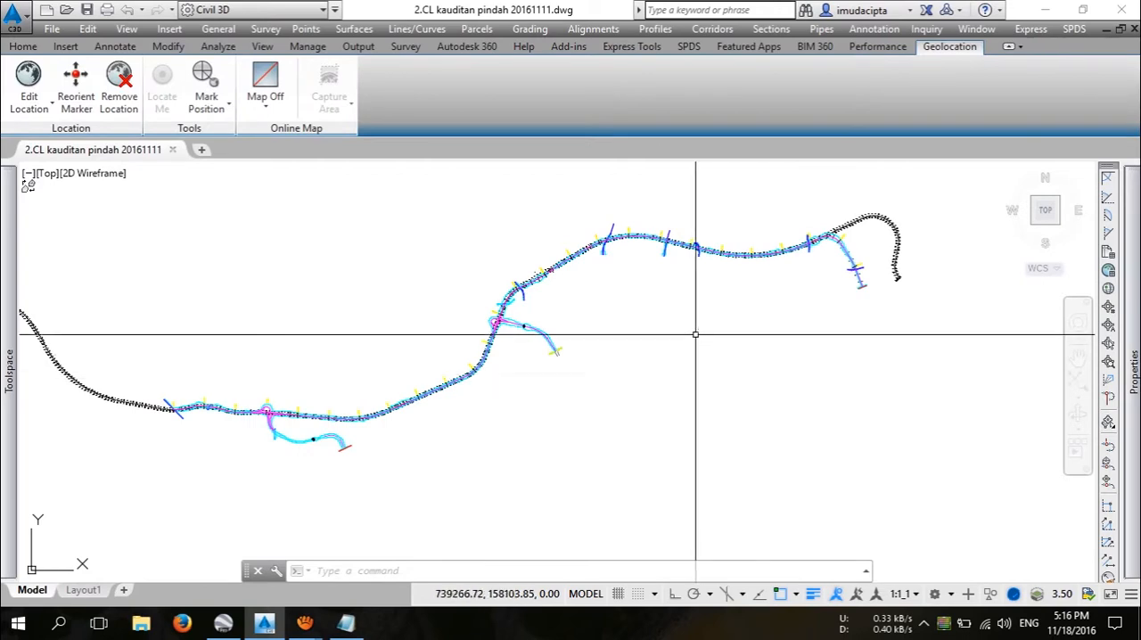
scroll(710, 364, "down", 3)
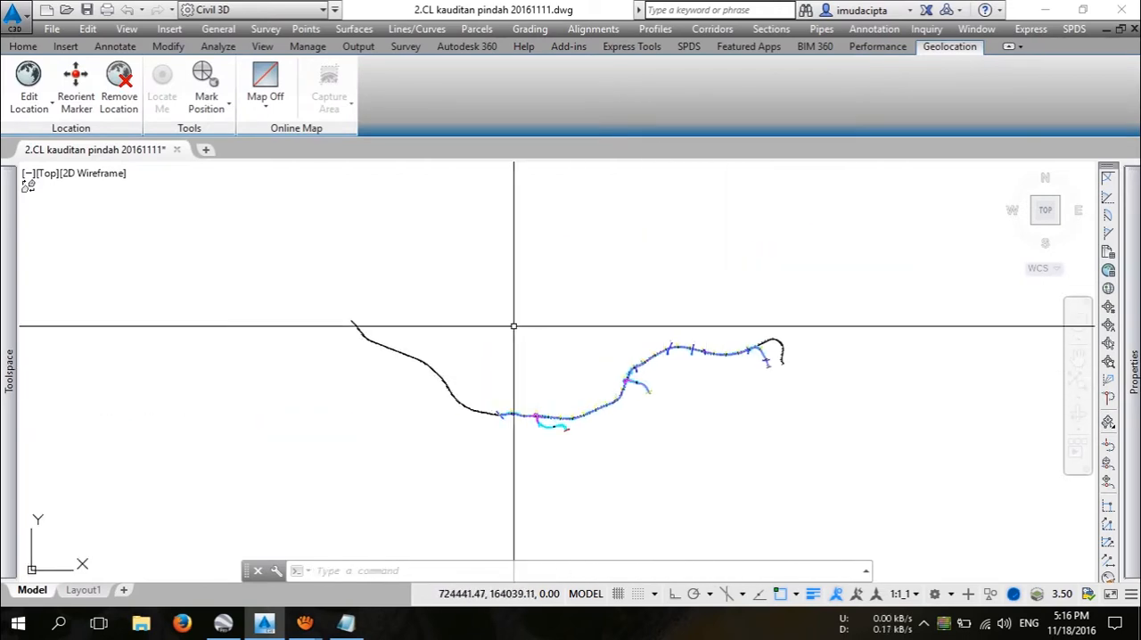
Step: Switch back to Notepad and write item 2 as "CEK SISTEM KOORDINAT YANG DIPAKE PADA TOOLSPACE -> DRAWING SETTING"
left_click(345, 623)
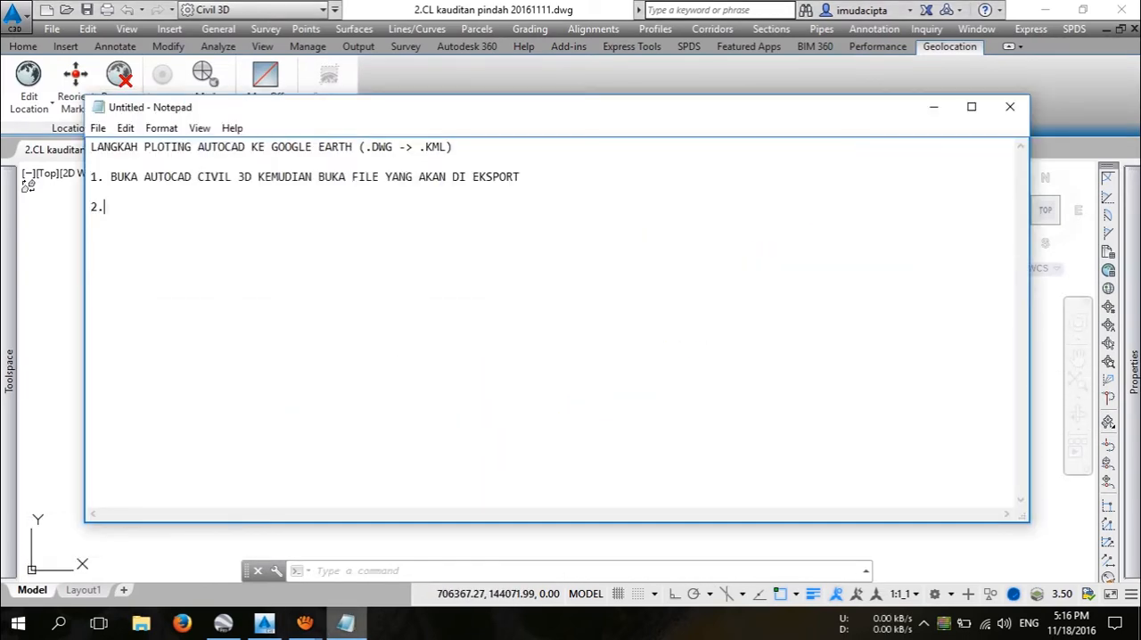
type("CEK ")
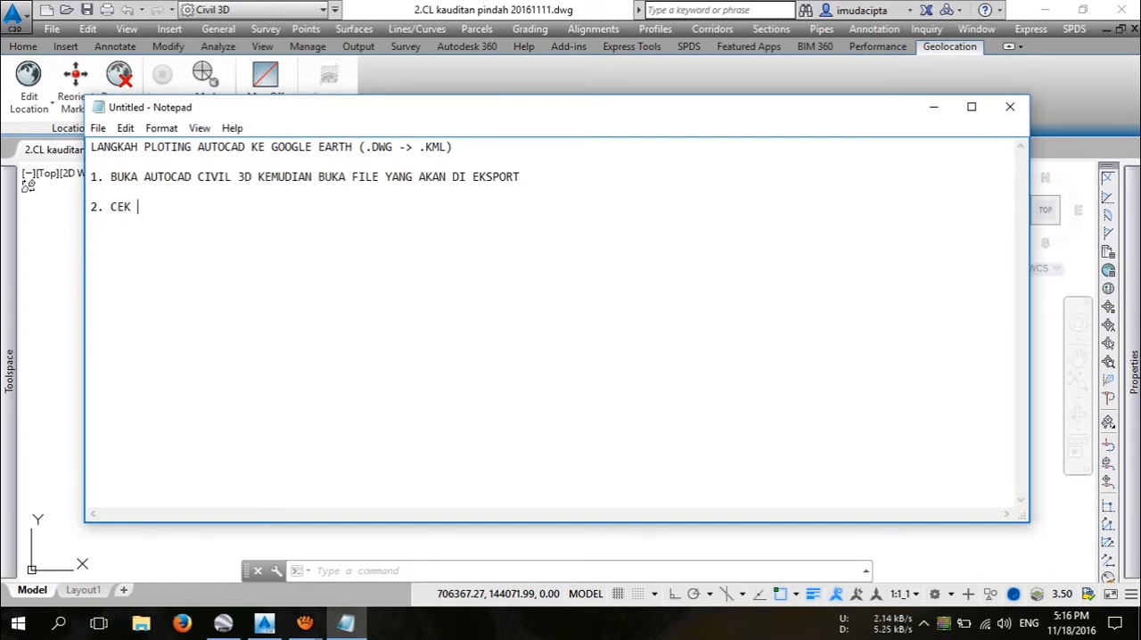
type("SISTEM KOORDINAT YANG DI")
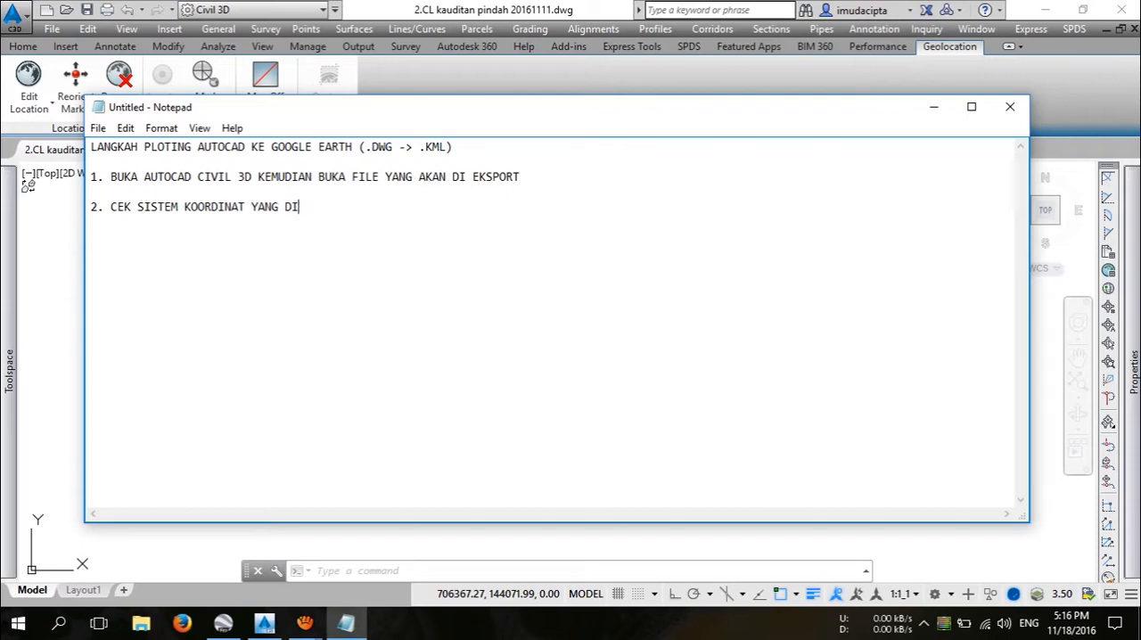
type("PAKE")
type("PADA TOOLSPACE")
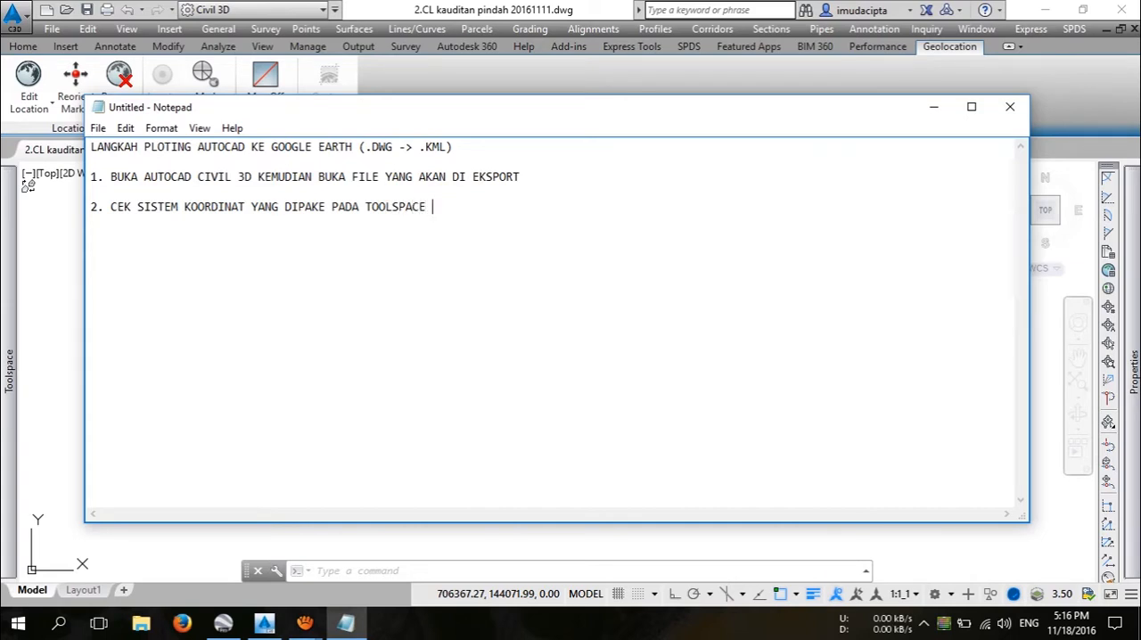
type(" -> DRAWING SETTING")
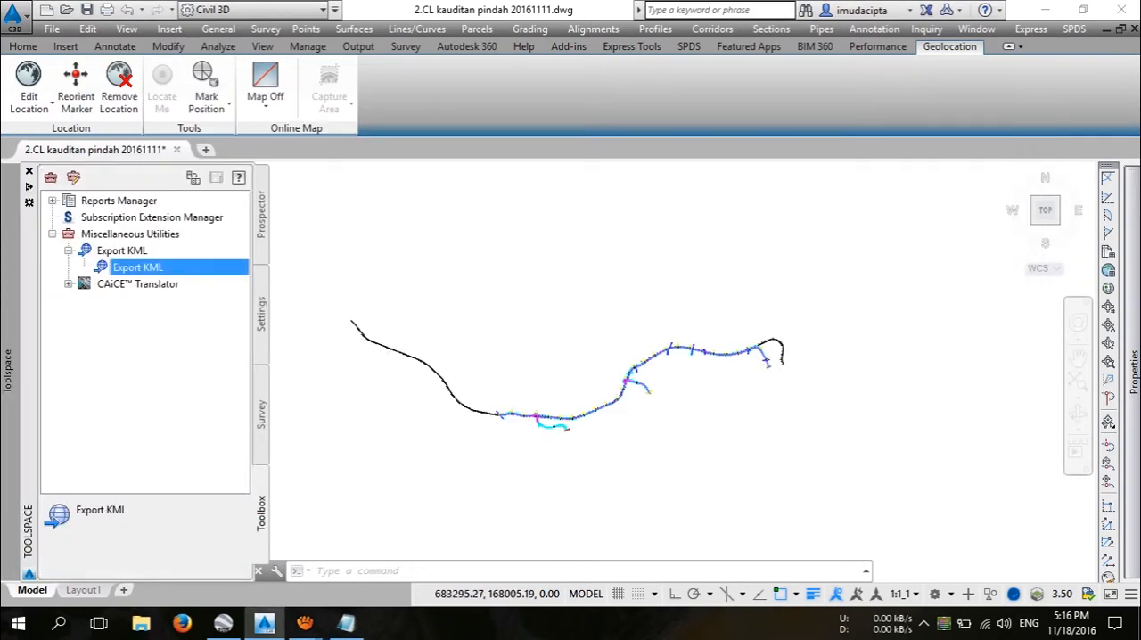
Step: Check the units and coordinate zone in the Drawing Settings of "2.CL kauditan pindah 20161111" in AutoCAD Civil 3D
left_click(261, 314)
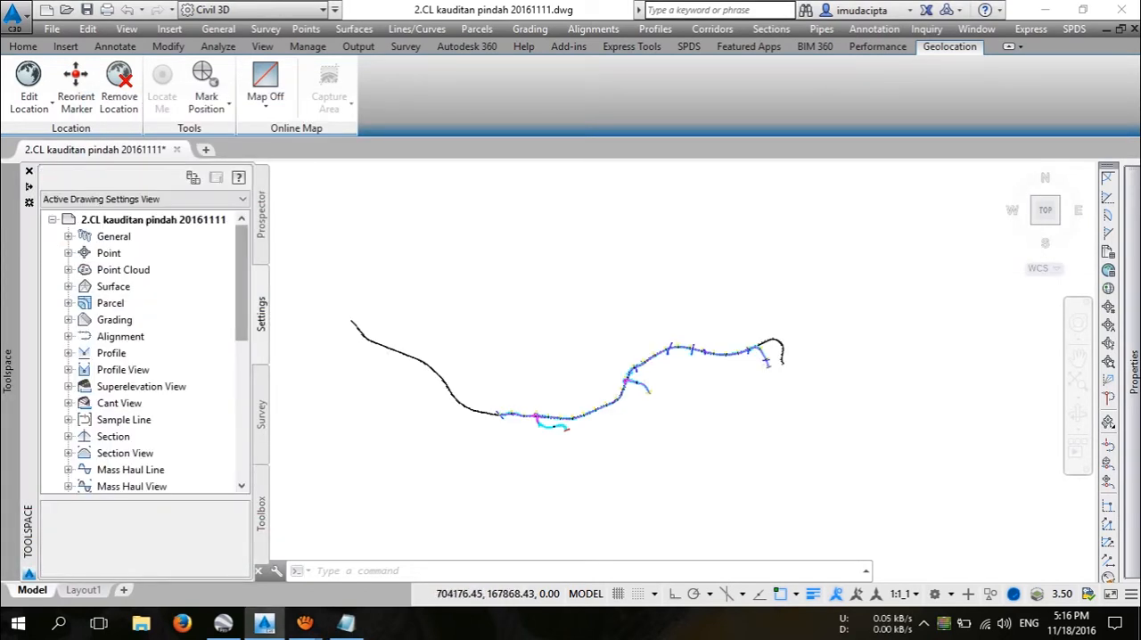
right_click(177, 219)
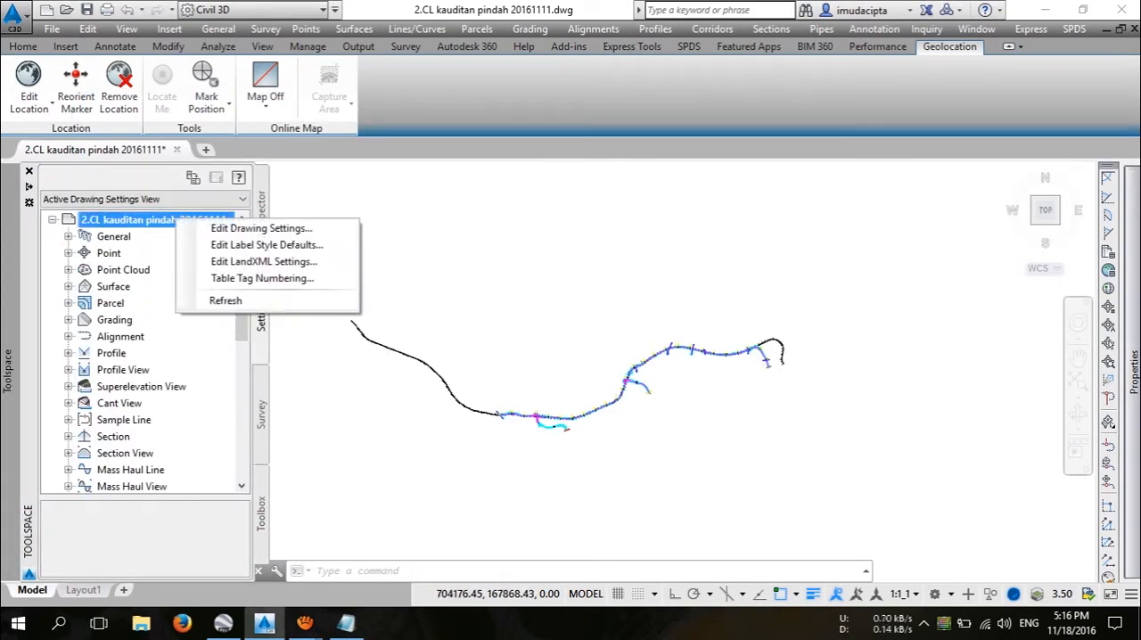
left_click(260, 228)
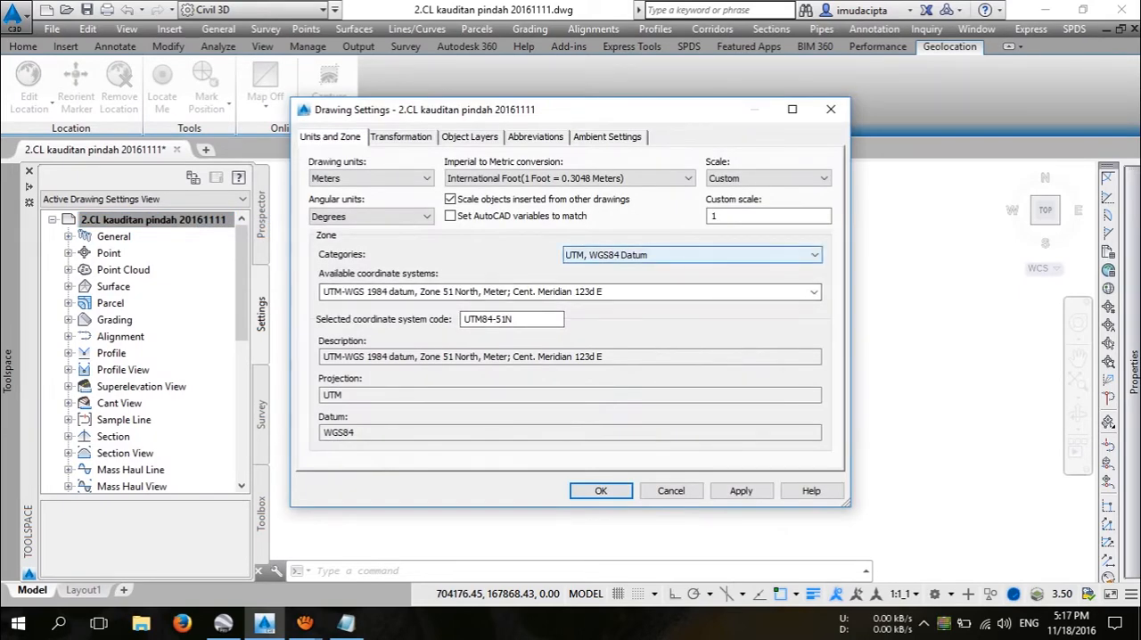
left_click(691, 255)
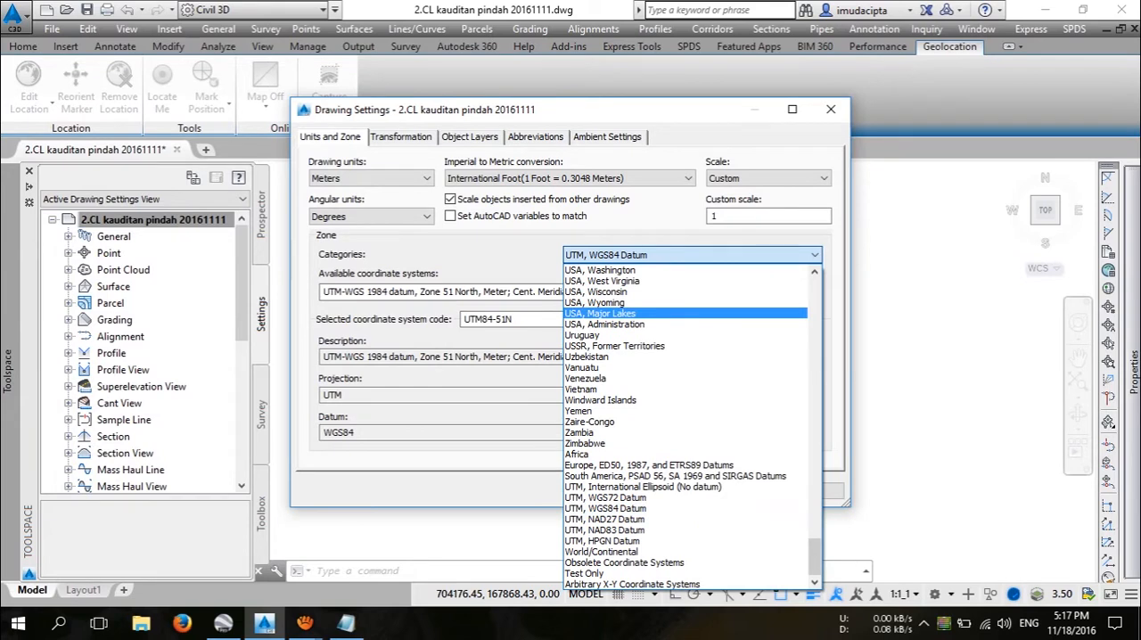
key("Escape")
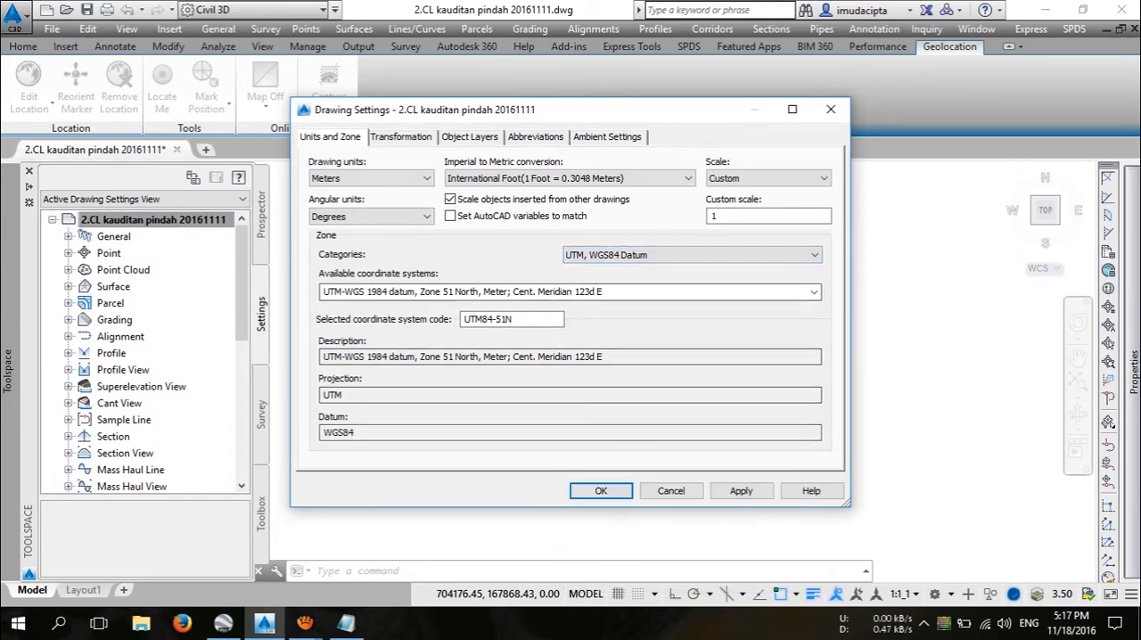
left_click(372, 178)
left_click(371, 179)
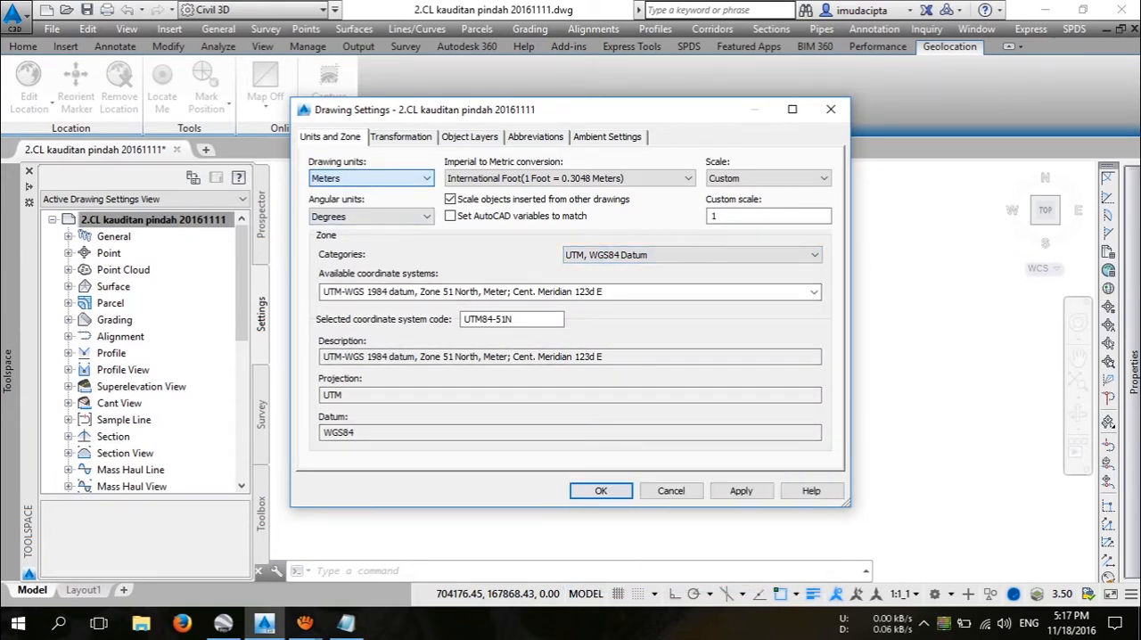
left_click(601, 490)
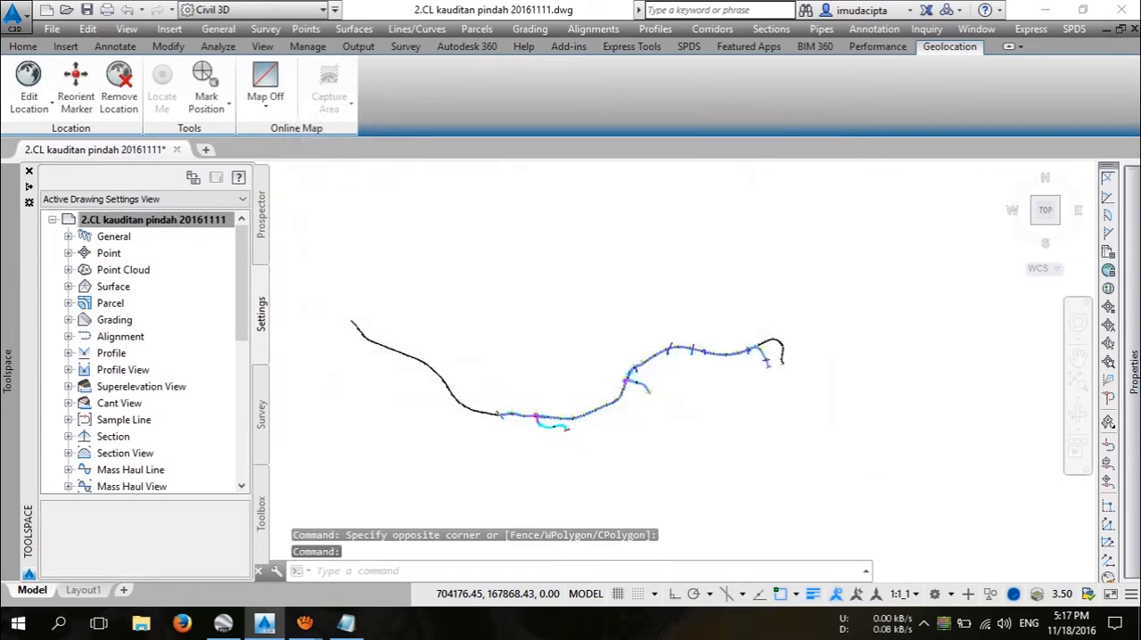
Step: Switch back to Notepad and begin the third instruction with "3. PASTIKAN KITA SUDAH MENGGUNAKAN"
left_click(346, 623)
key("Return")
key("Return")
type("3. PASTIKAN KITA SUDAH MENGGUNAKAN ")
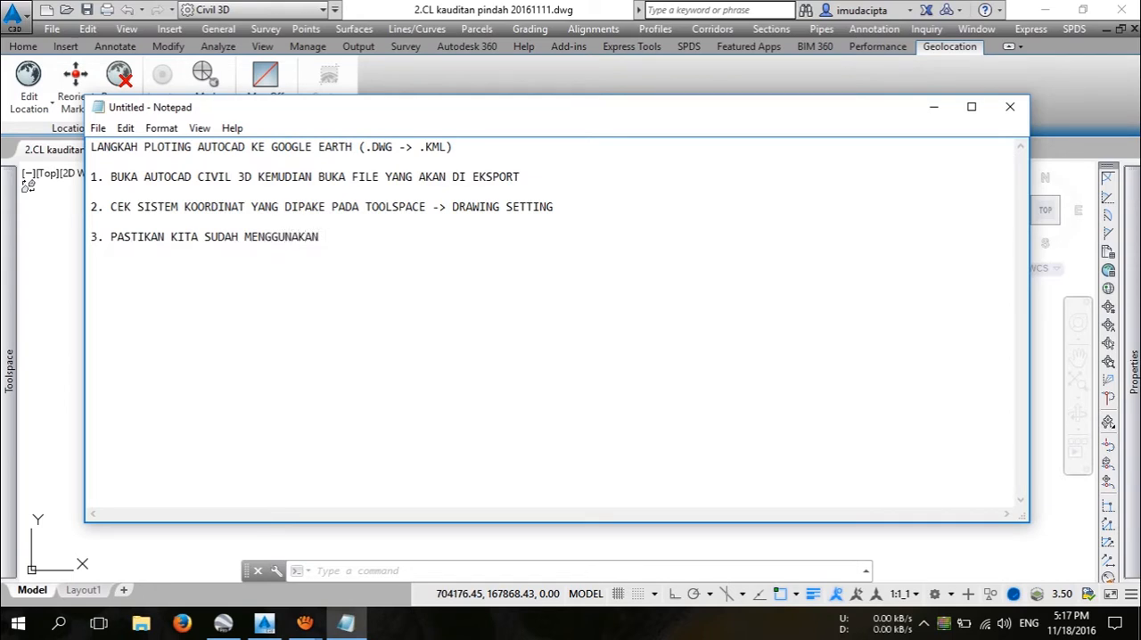
type("SISTEM KOORDINAT YAN")
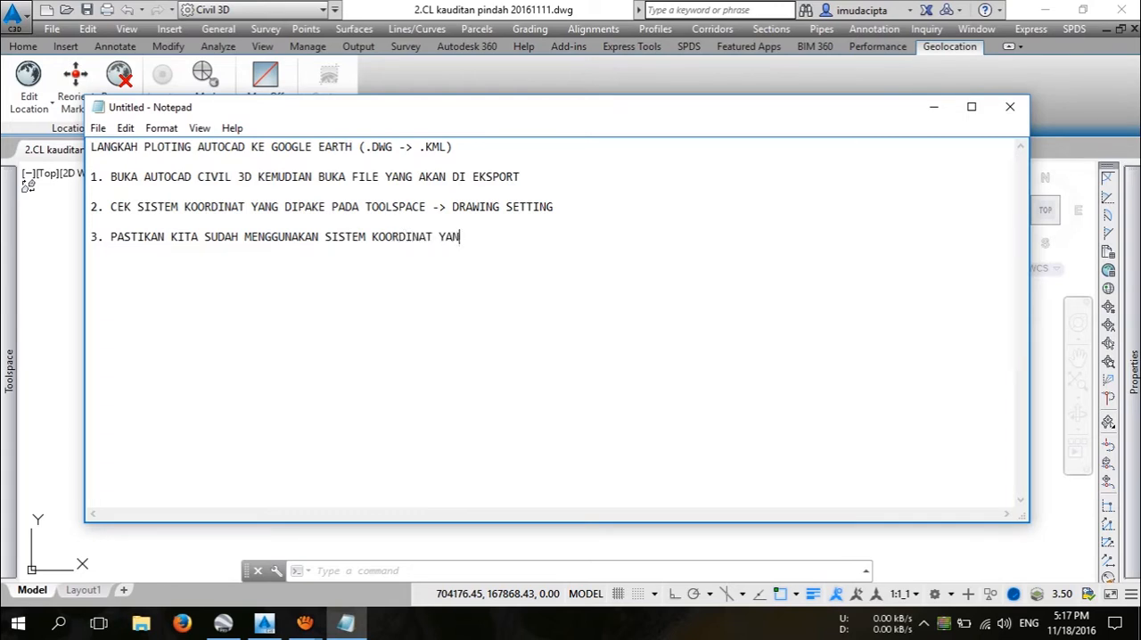
type("G BENAR")
Step: Add the opening of a bracketed remark to item 3: "( DISINI SAYA MENGGUNAKAN UTM WGS84 ZONE 51N"
type("(")
key("BackSpace")
type("( DISINI SA")
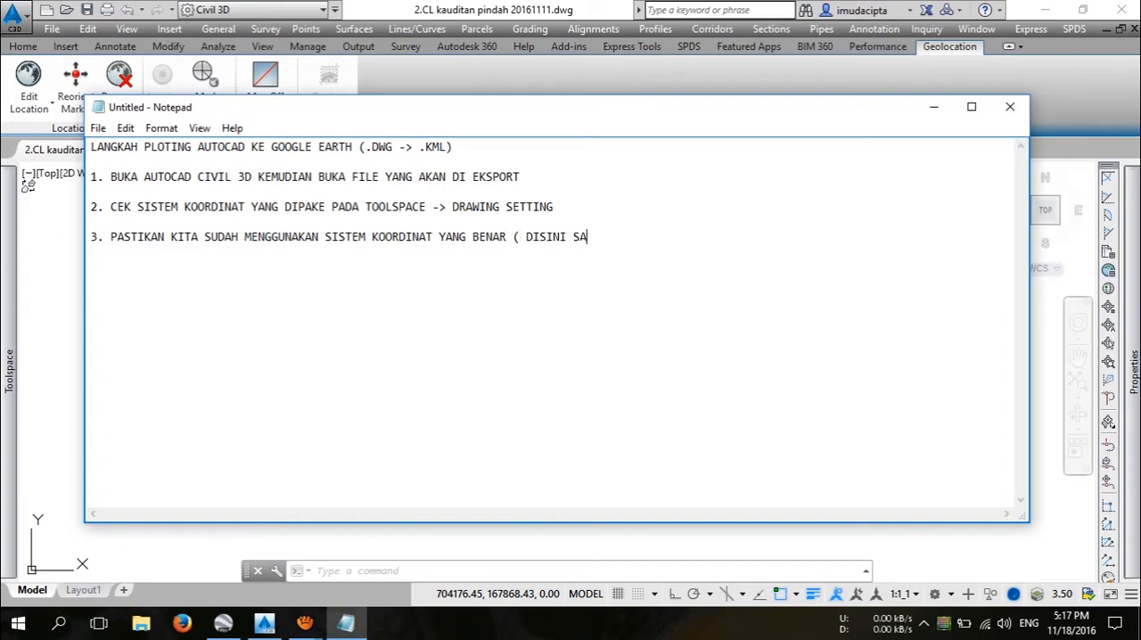
type("YA MENGGUNAKAN")
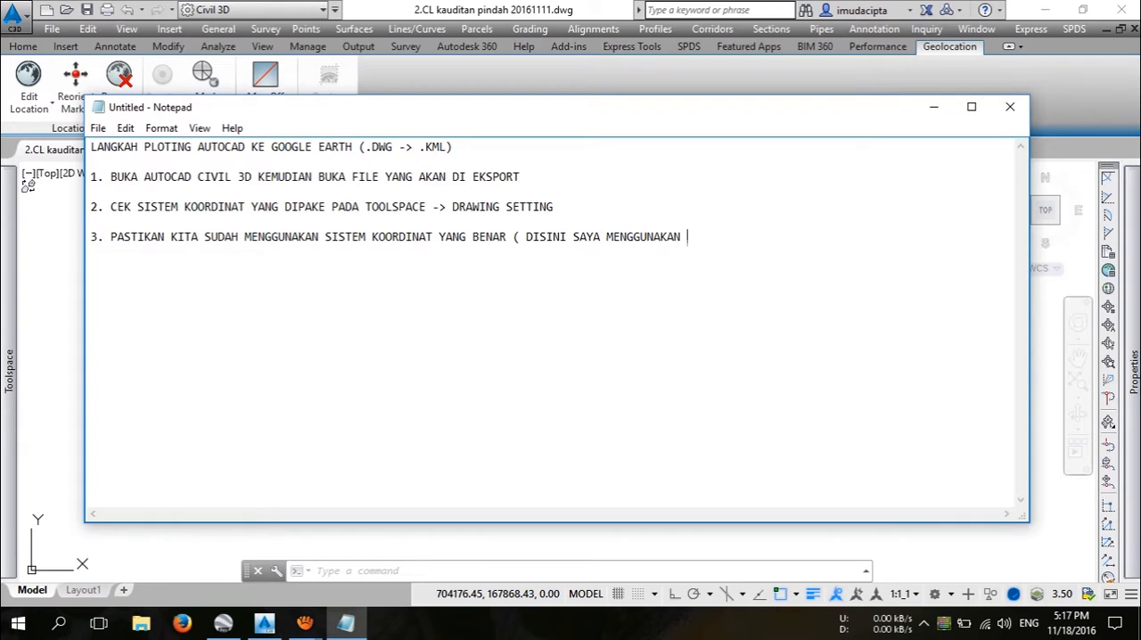
type(" UTM WGS84 ZONE")
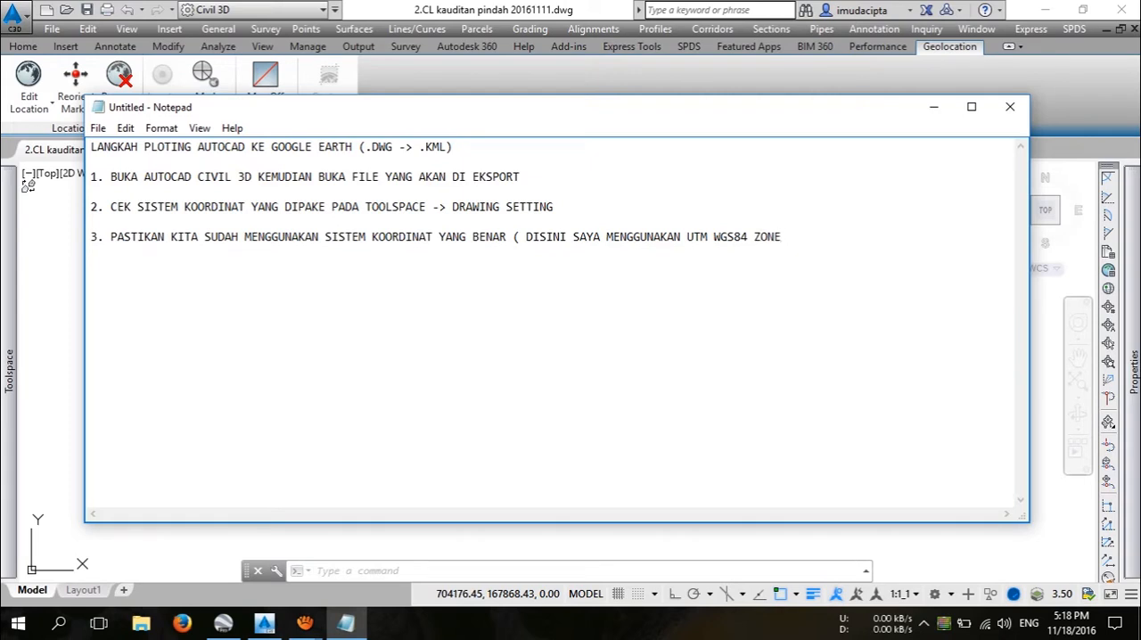
type(" 51N, SESUAI DENGAN ZONA")
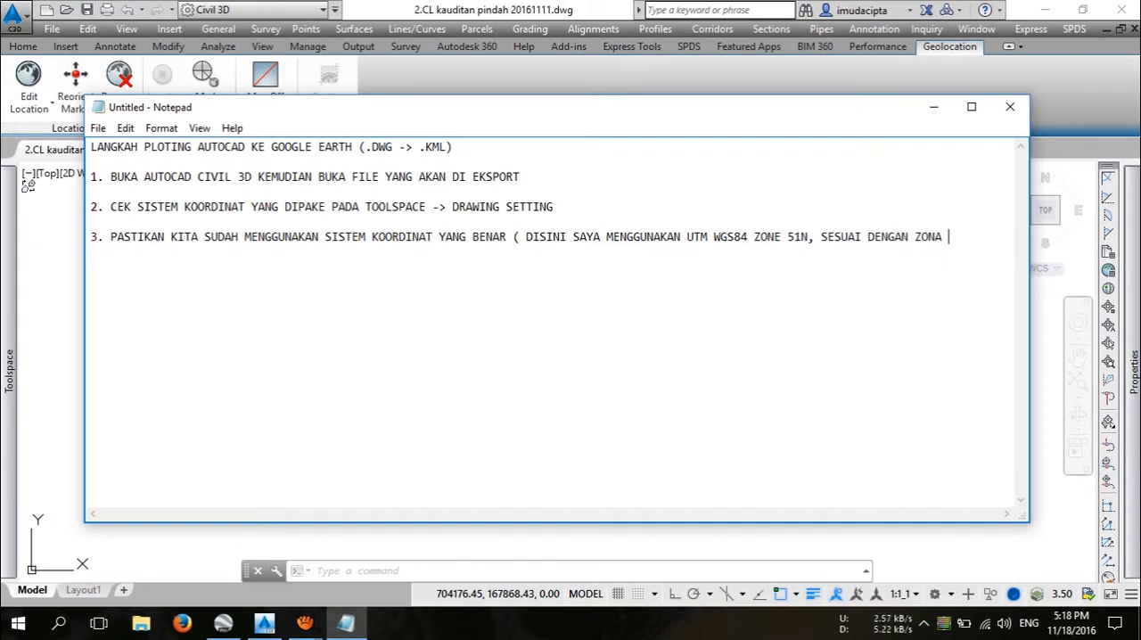
Step: Close the remark with ", SESUAI DENGAN ZONA PADA LOKASI MANADO BITUNG)" and add the number "4." below it
type("PADA LOKASI ")
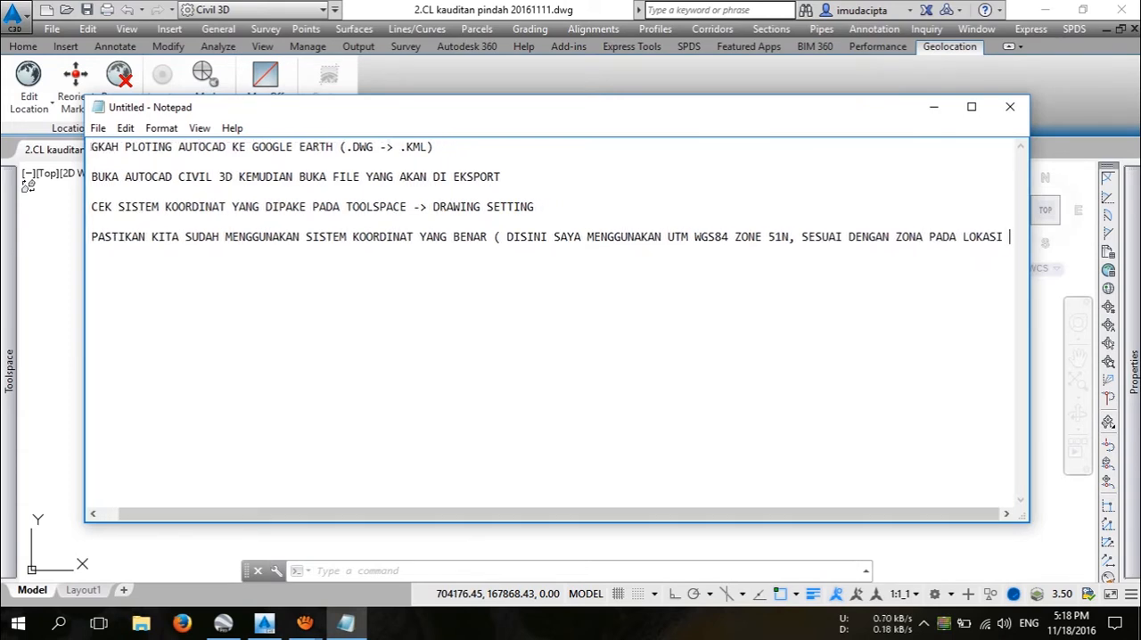
type("MANADO")
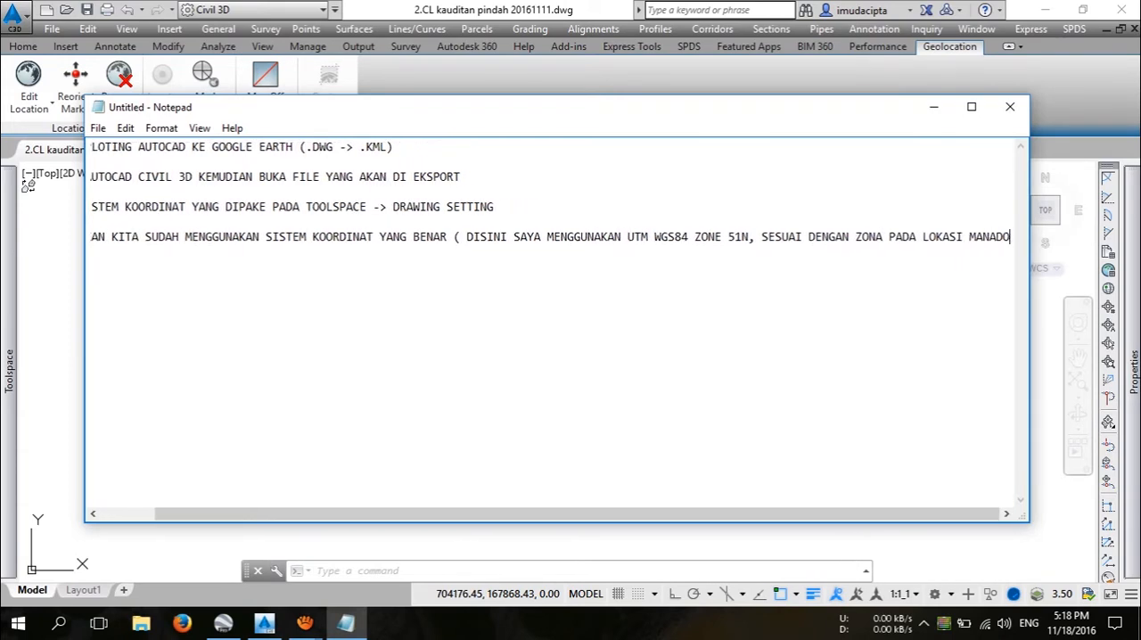
type(" BITUNG)")
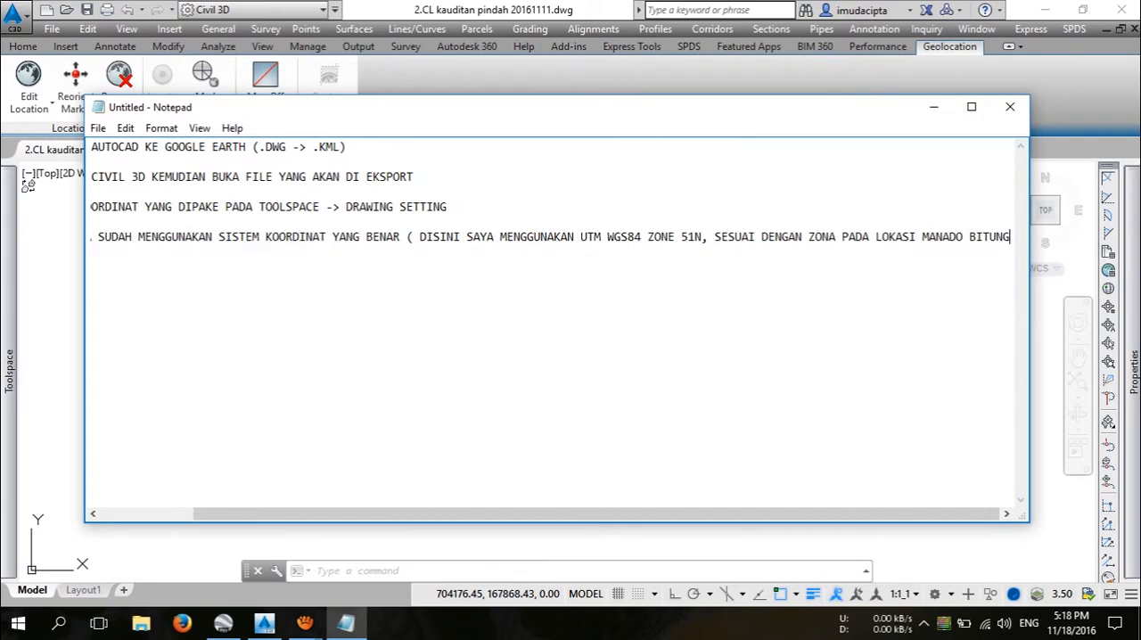
key("Return")
type("4.")
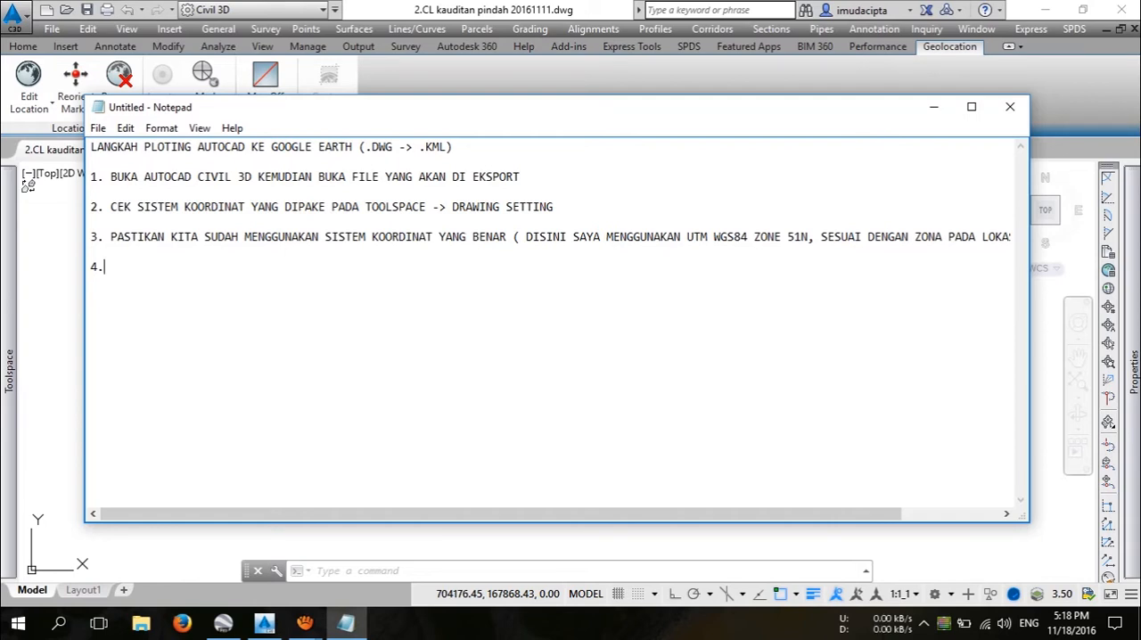
Step: Switch to AutoCAD Civil 3D and toggle the Toolspace palette off and back on
key("alt+Tab")
left_click(182, 285)
left_click(220, 321)
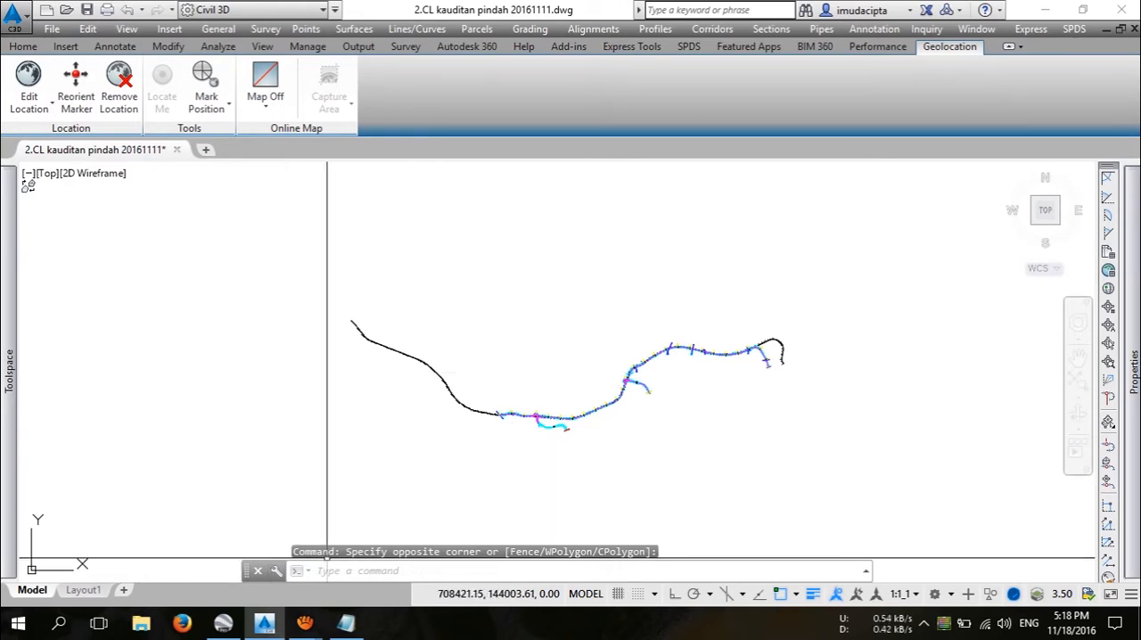
left_click(23, 47)
left_click(26, 85)
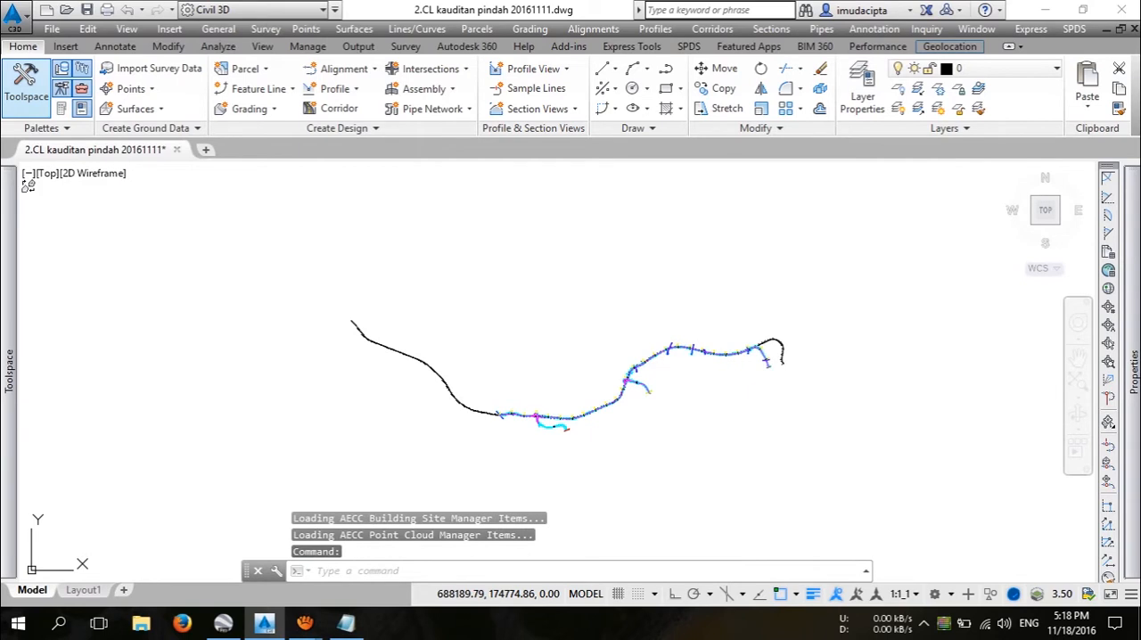
left_click(26, 85)
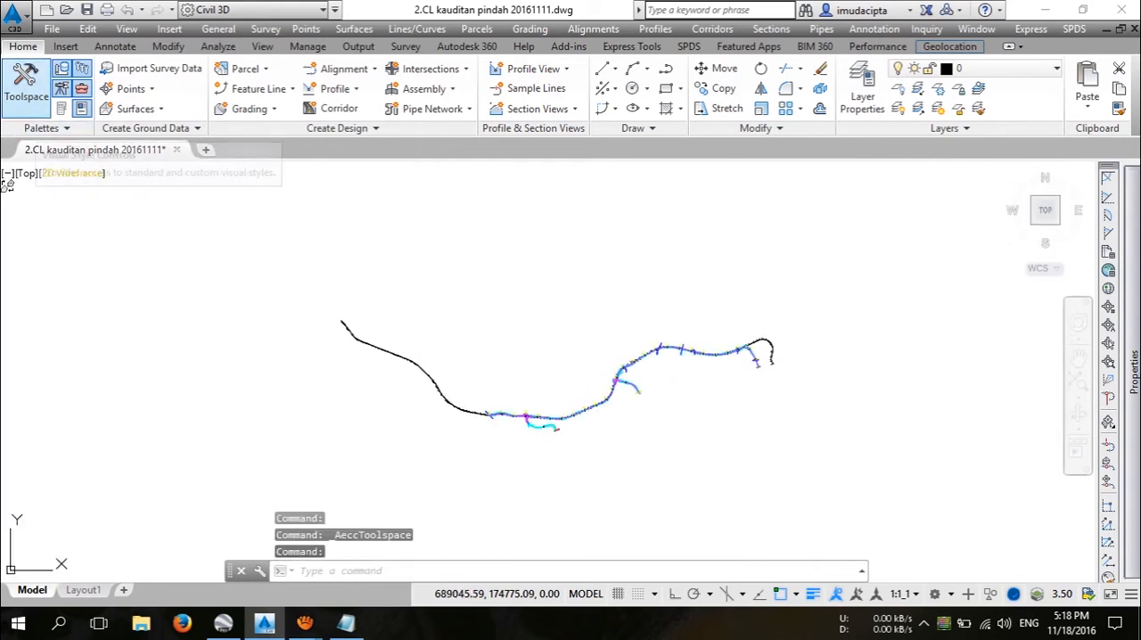
left_click(26, 85)
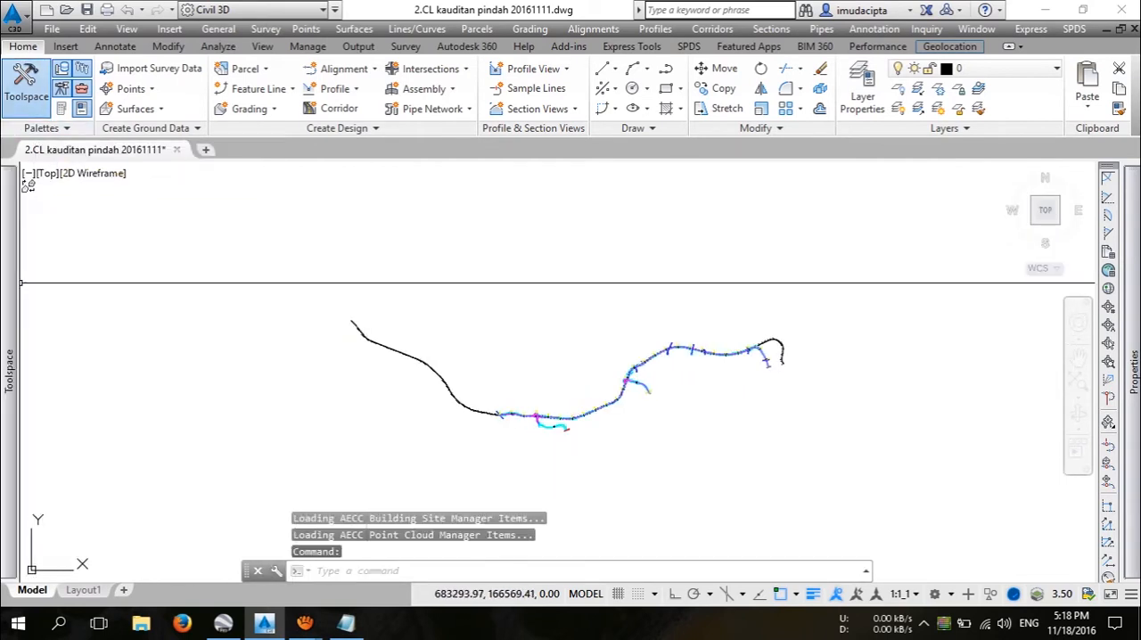
Step: Bring up the Export KML utility in the Toolbox of the Toolspace palette
mouse_move(8, 272)
left_click_drag(242, 321, 243, 383)
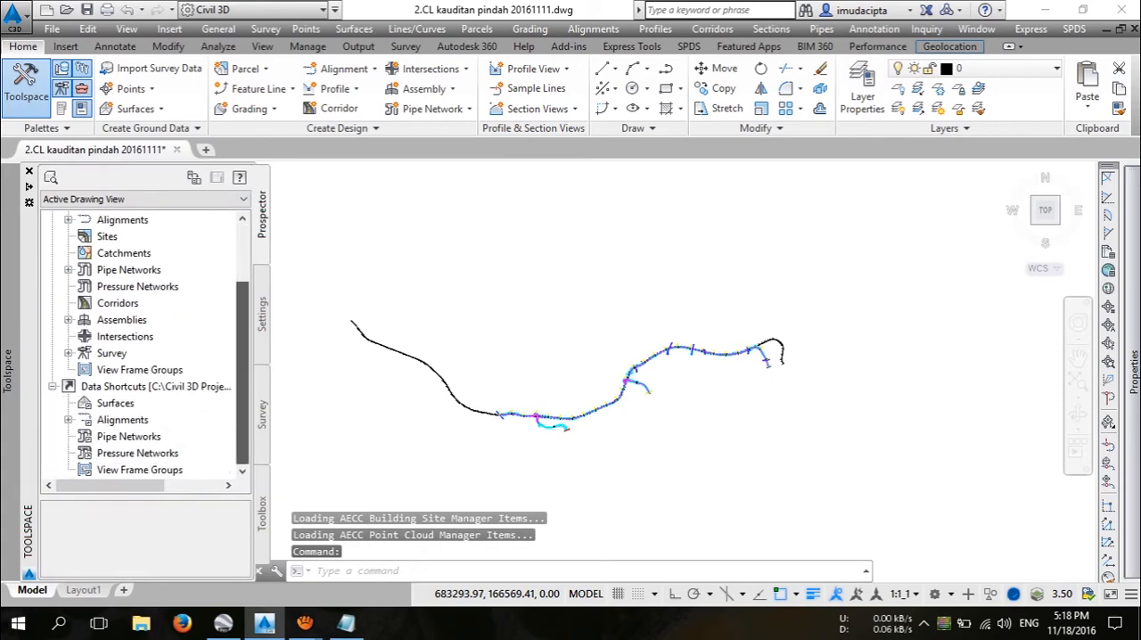
left_click(262, 514)
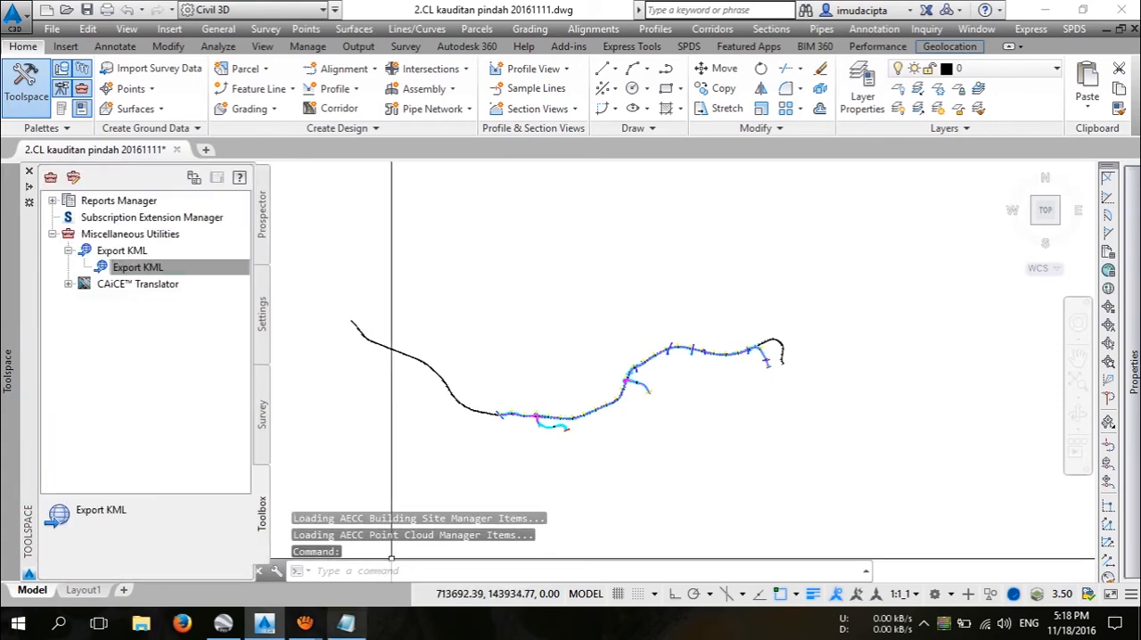
Step: Switch to Notepad and write "EKSPORT FILE PADA HOME TOOLSPACE" as the text of item 4
left_click(346, 622)
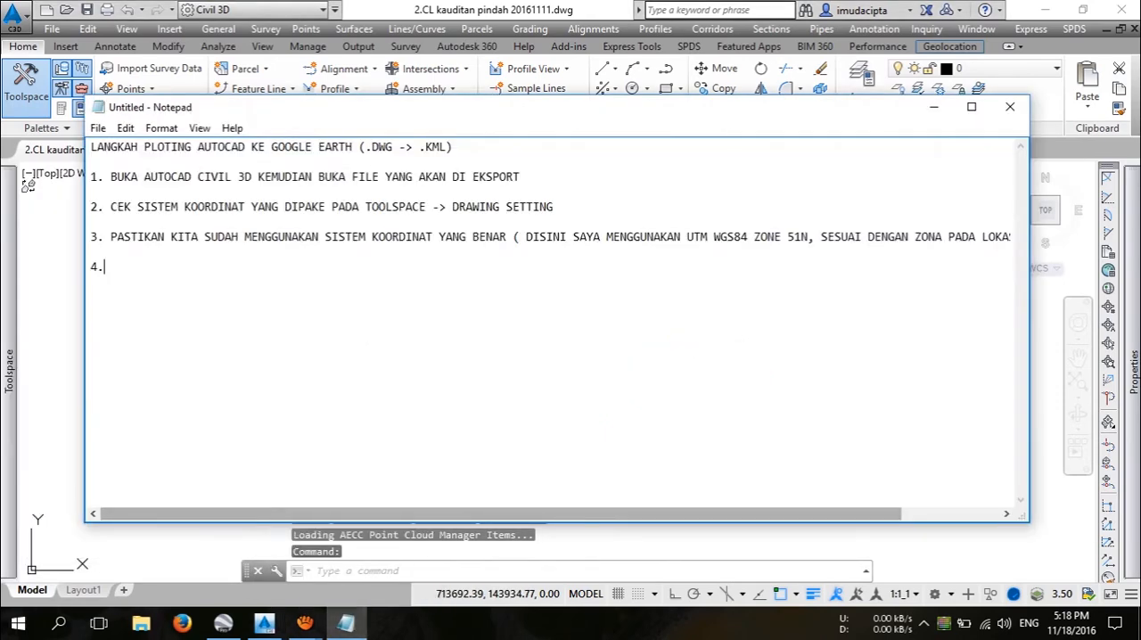
type("EK")
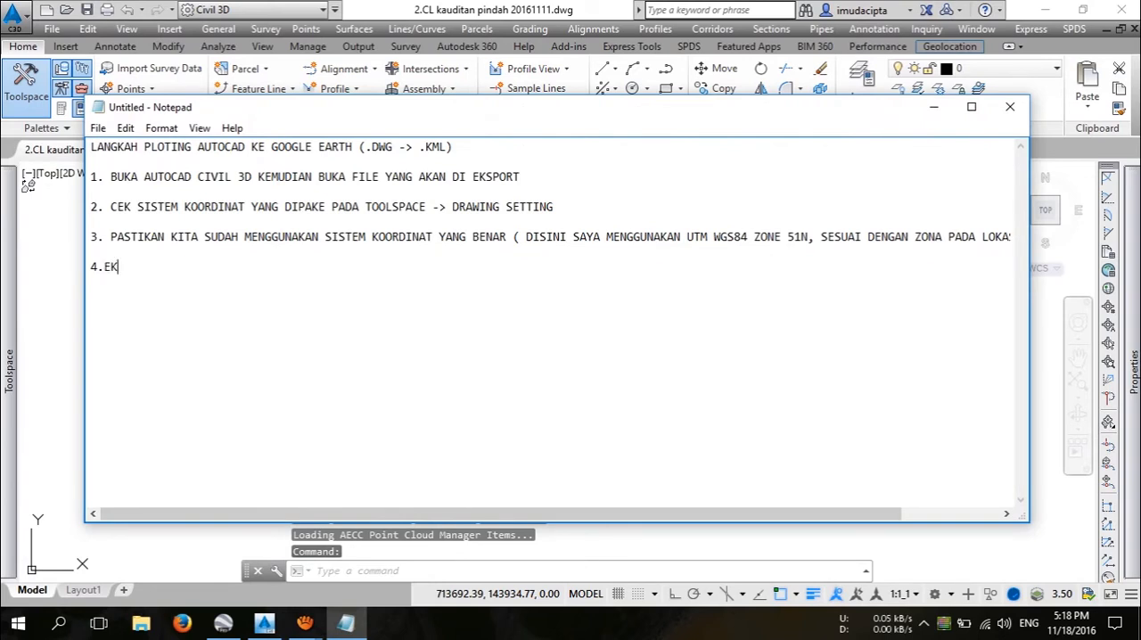
type("SPORT")
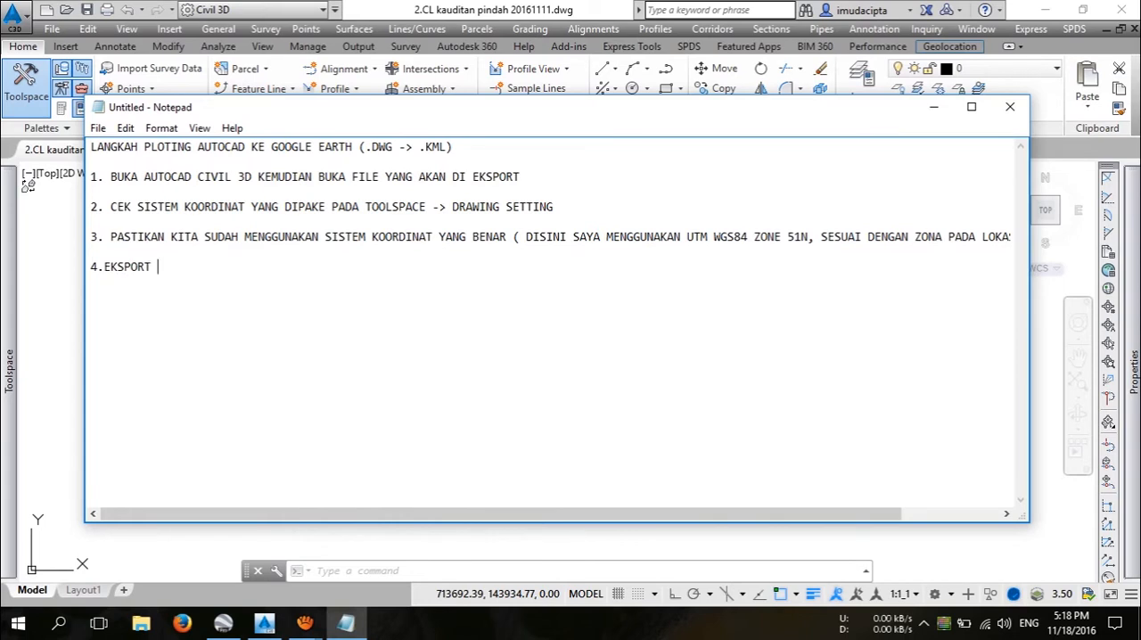
type(" FILE PADA HOME TOOLSPACE")
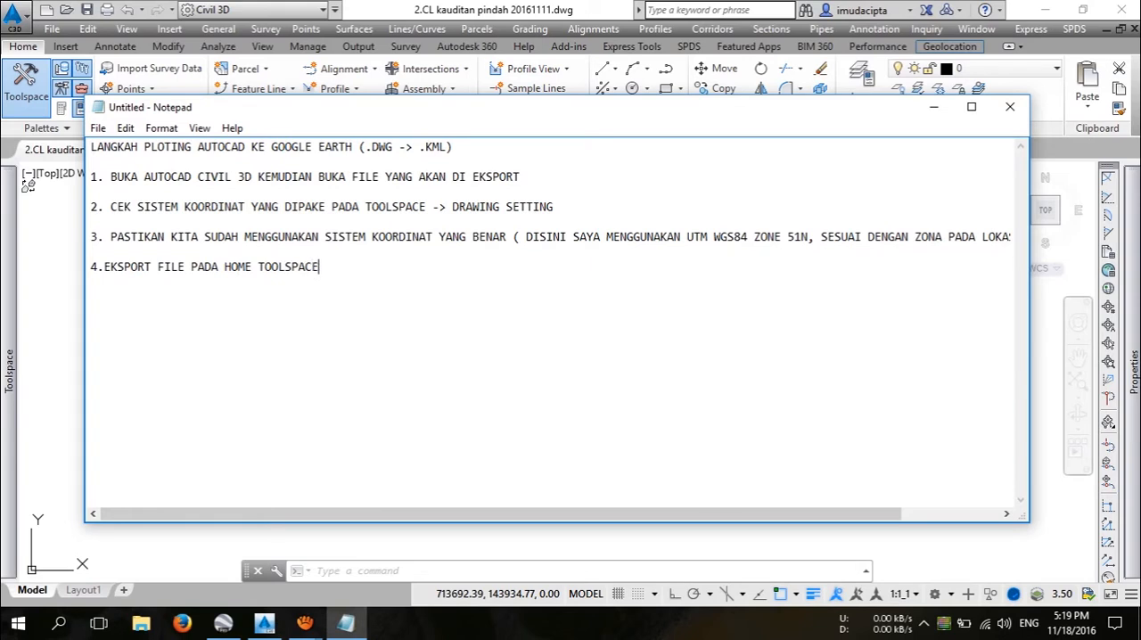
type(" -> TOOLBOX ->")
Step: Copy the category name "Miscellaneous Utilities" from the Civil 3D Toolspace into item 4 in Notepad, followed by "-> EKSPORT KML"
key("alt+Tab")
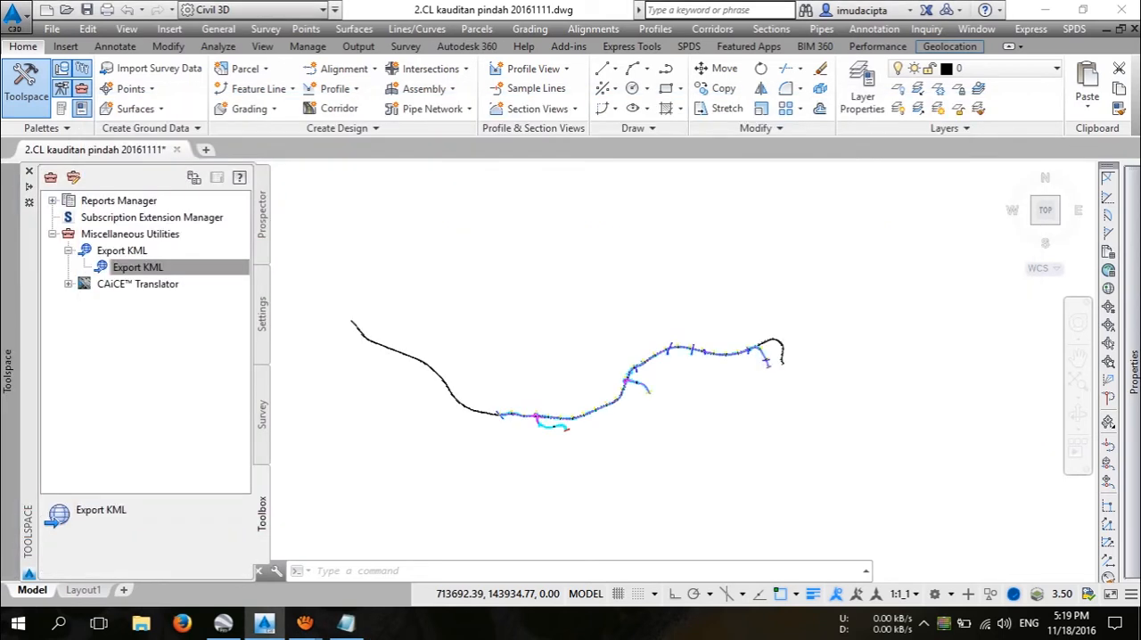
left_click(130, 235)
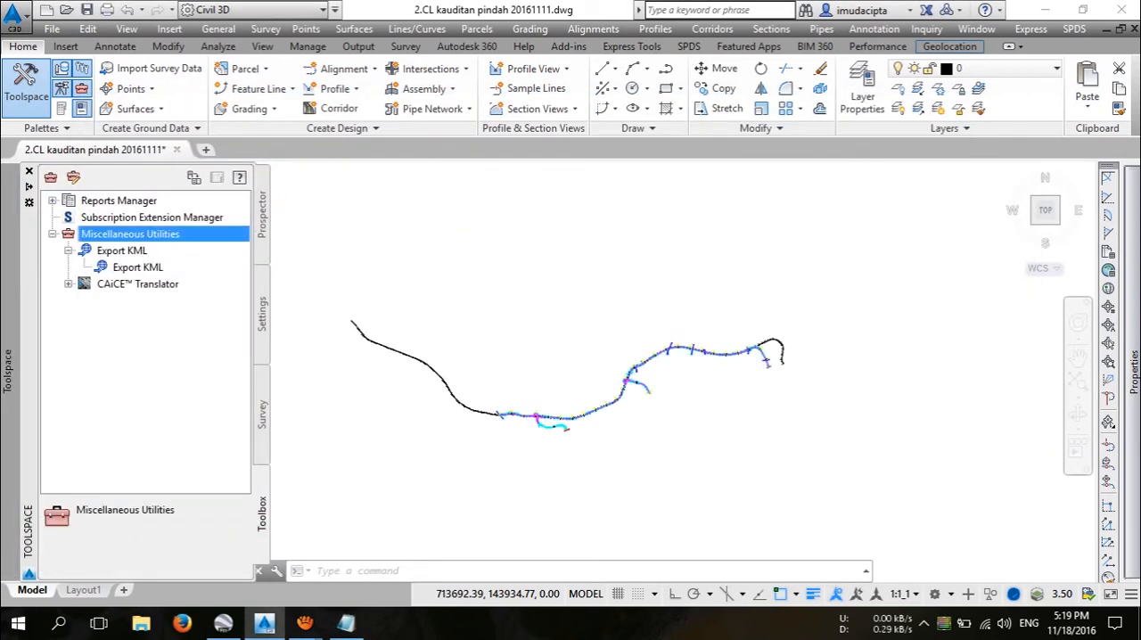
left_click_drag(176, 510, 76, 510)
key("ctrl+c")
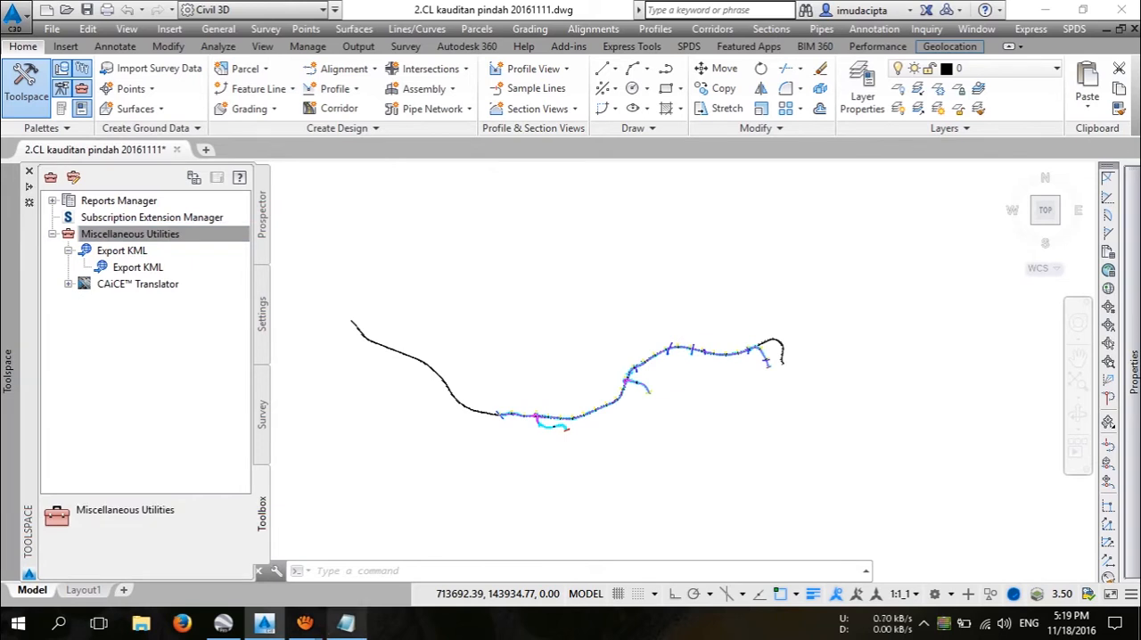
left_click(346, 622)
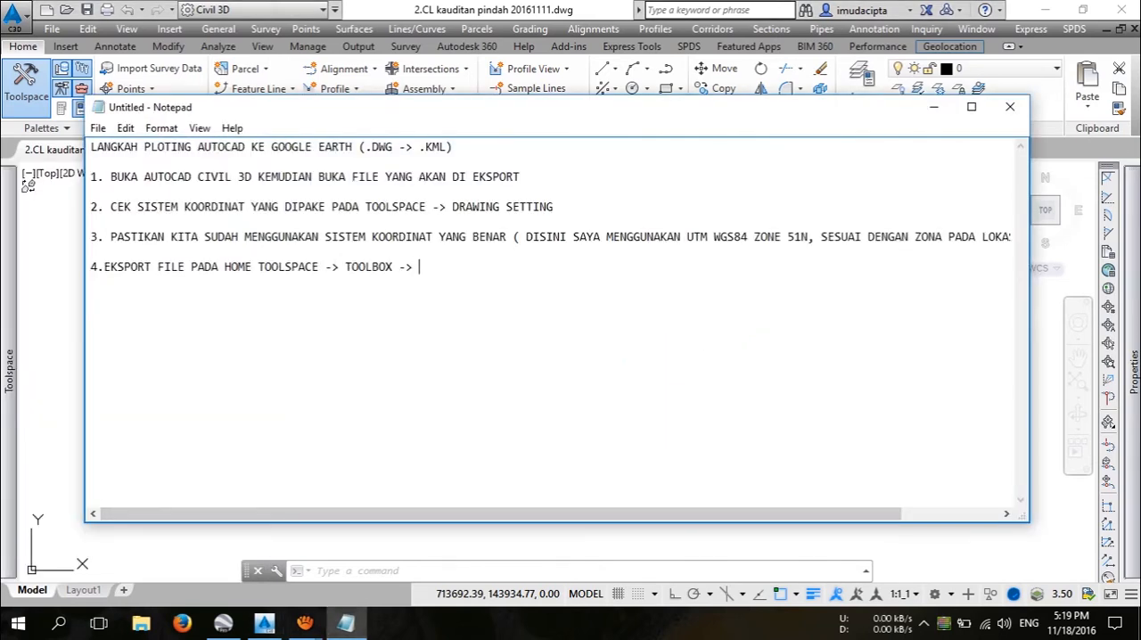
key("ctrl+v")
type("-> EKSPORT KML")
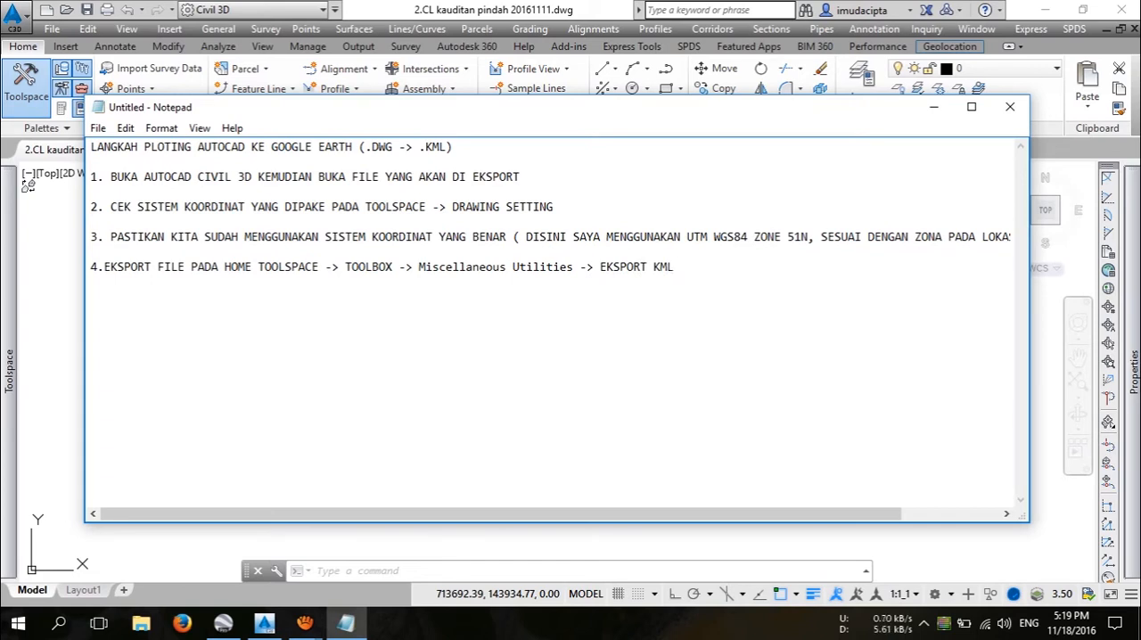
type(" KEMUDIAN IK")
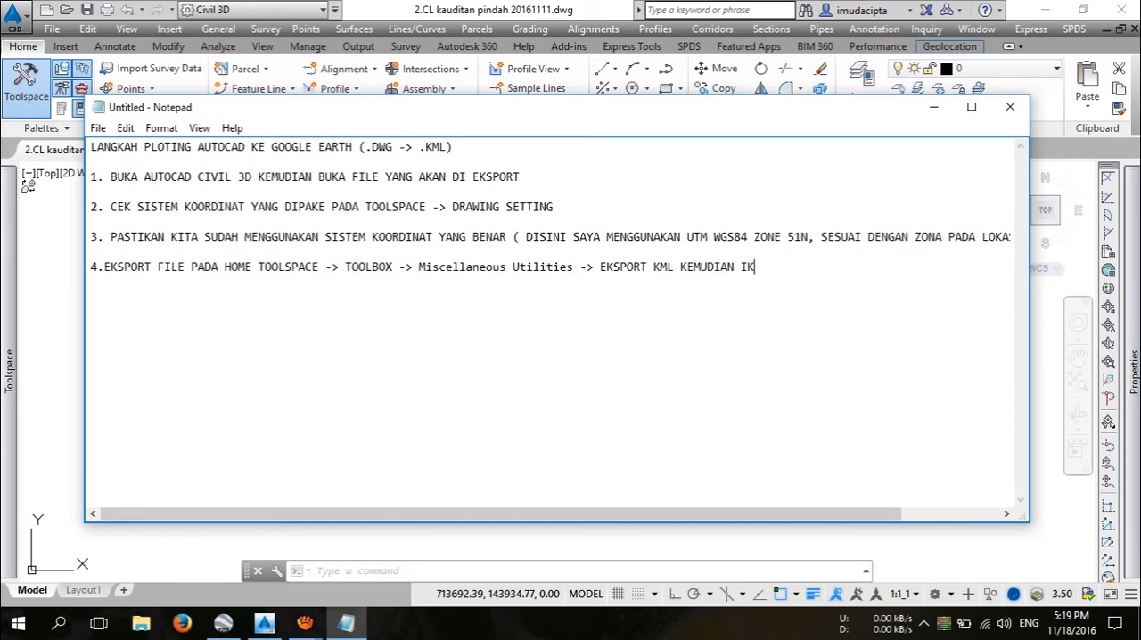
type("UTI LANGKAHNYA SBB")
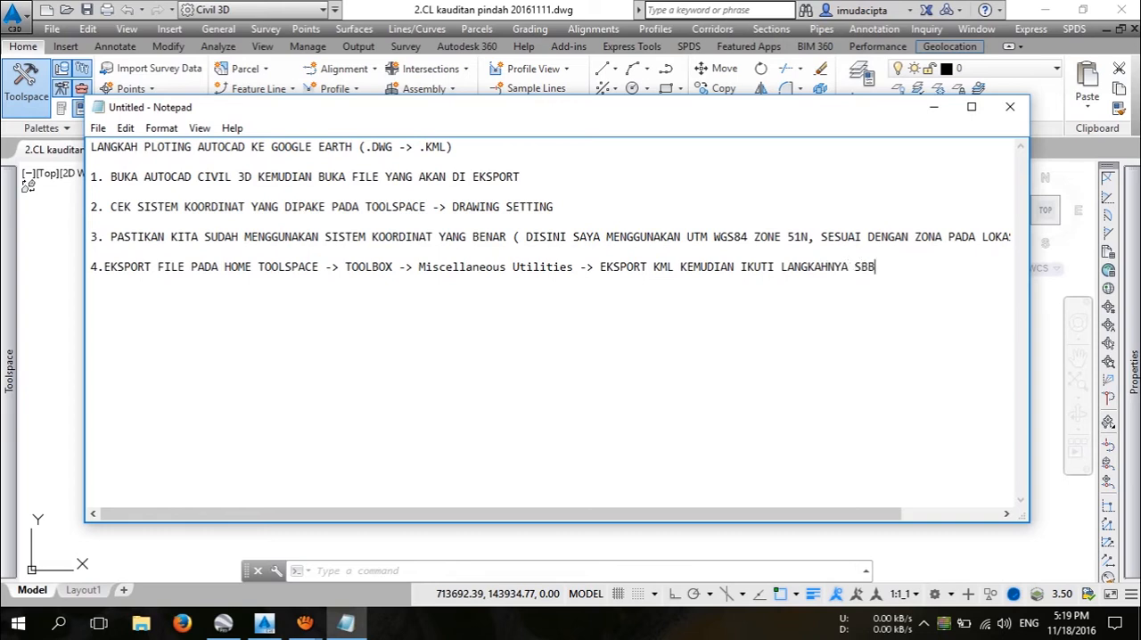
Step: Switch to Civil 3D and set up Export KML with all objects, object information, the drawing coordinate system transform and objects draped on ground
left_click(72, 291)
mouse_move(10, 302)
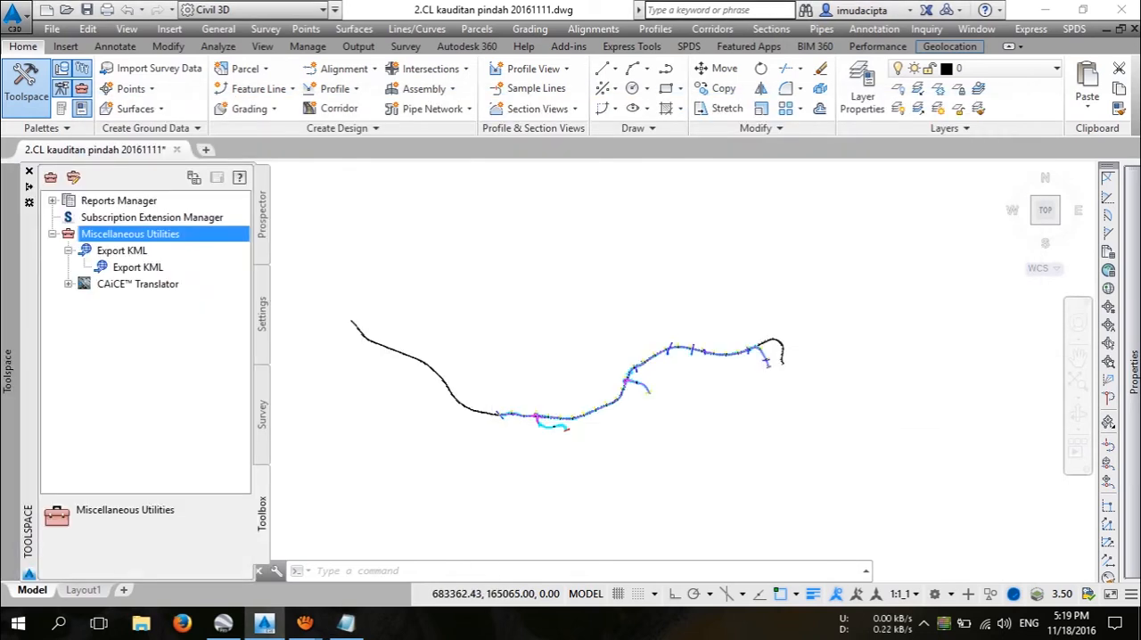
double_click(137, 267)
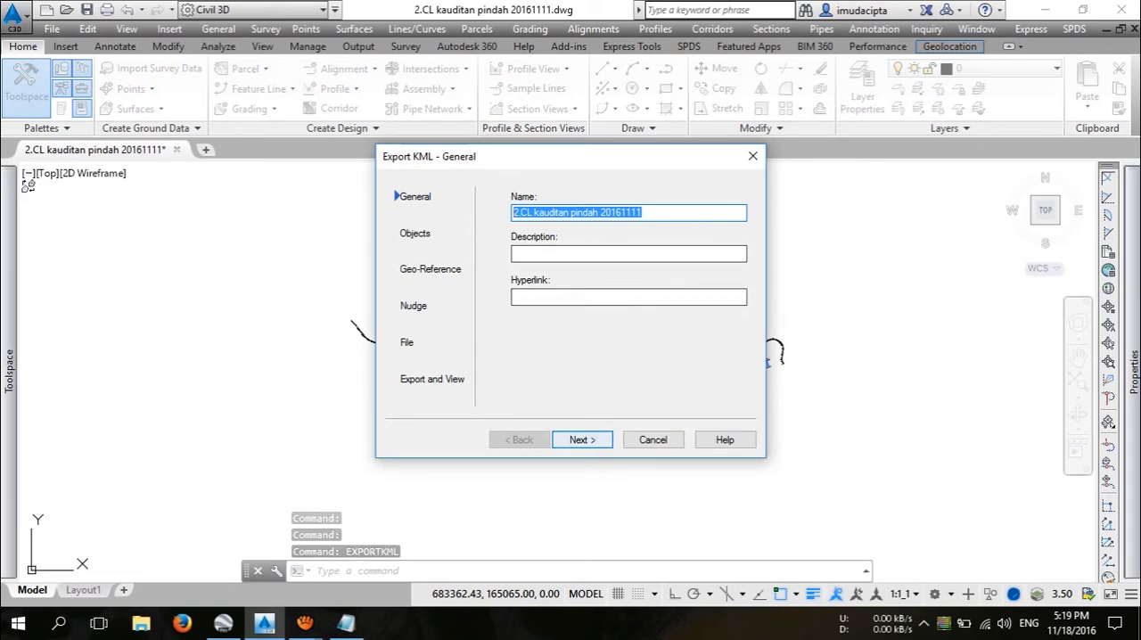
key("Return")
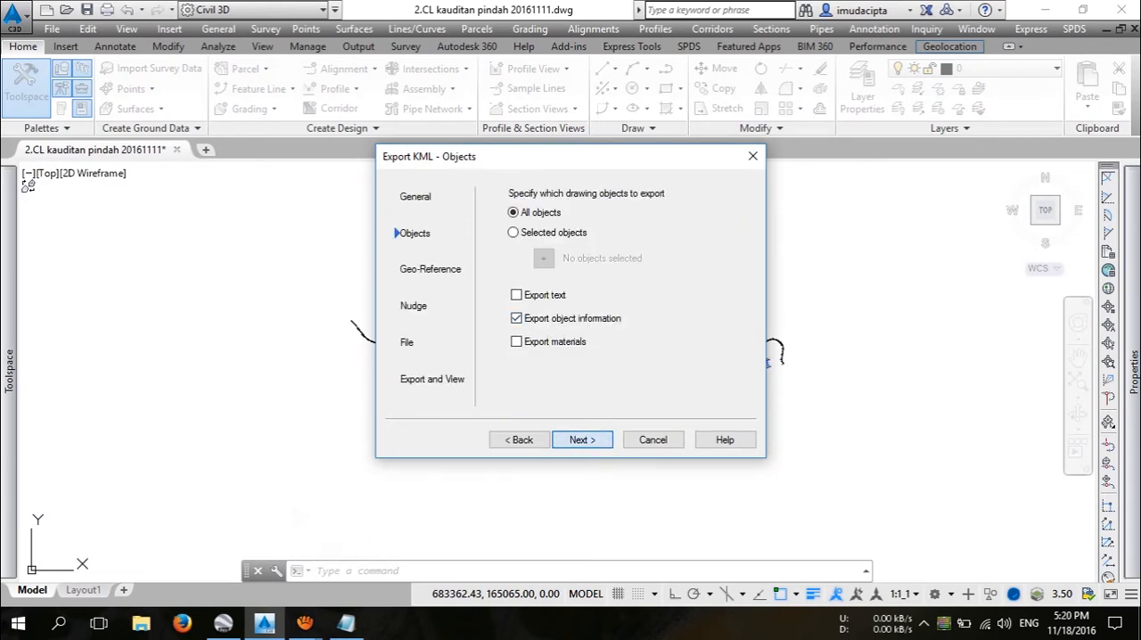
key("Return")
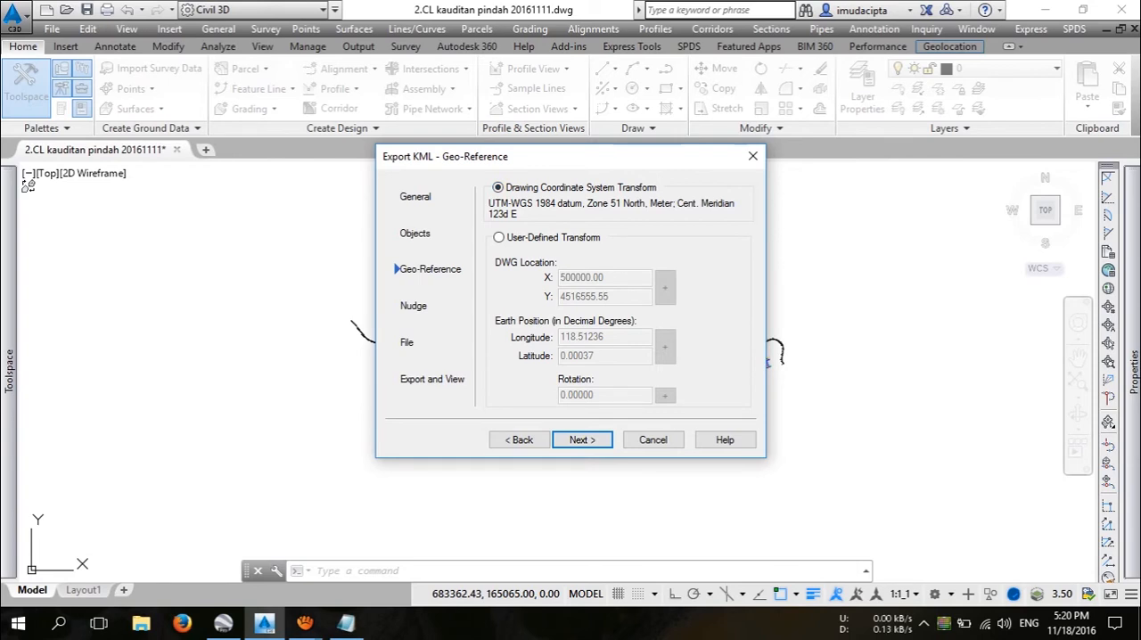
key("Return")
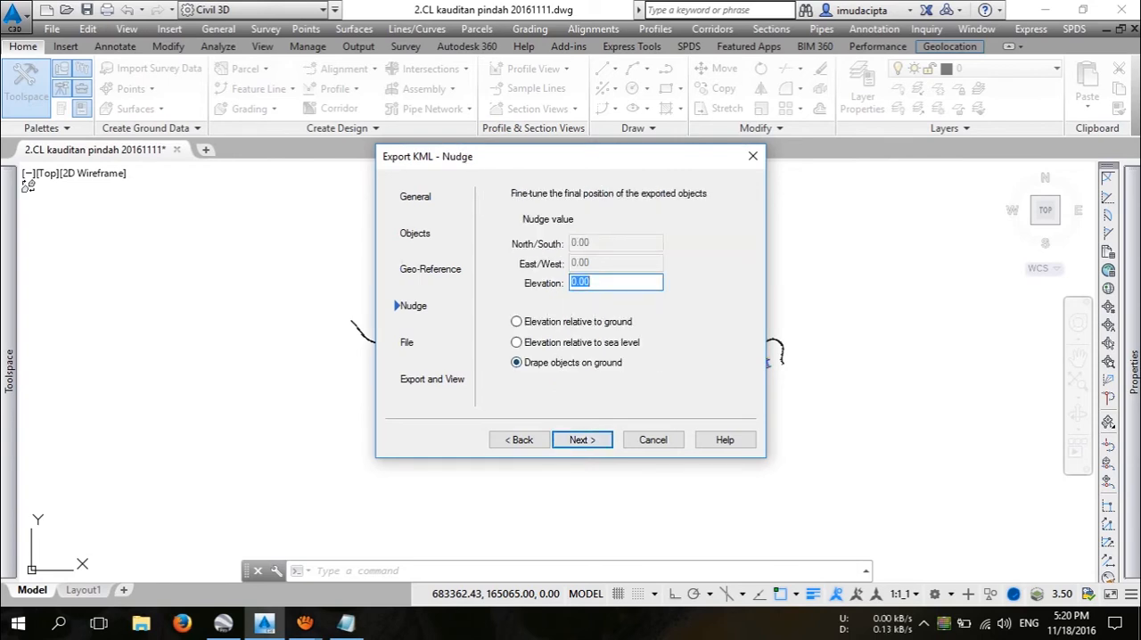
key("Return")
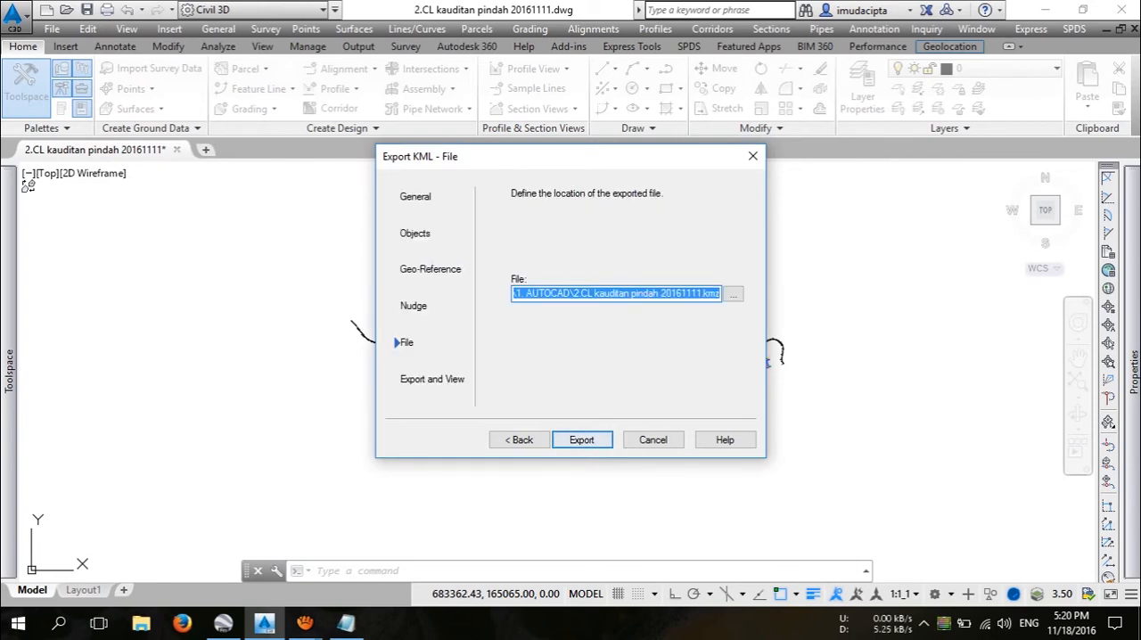
Step: Set the export location to D:\2.CL kauditan pindah 20161111.kmz and export the drawing
key("Return")
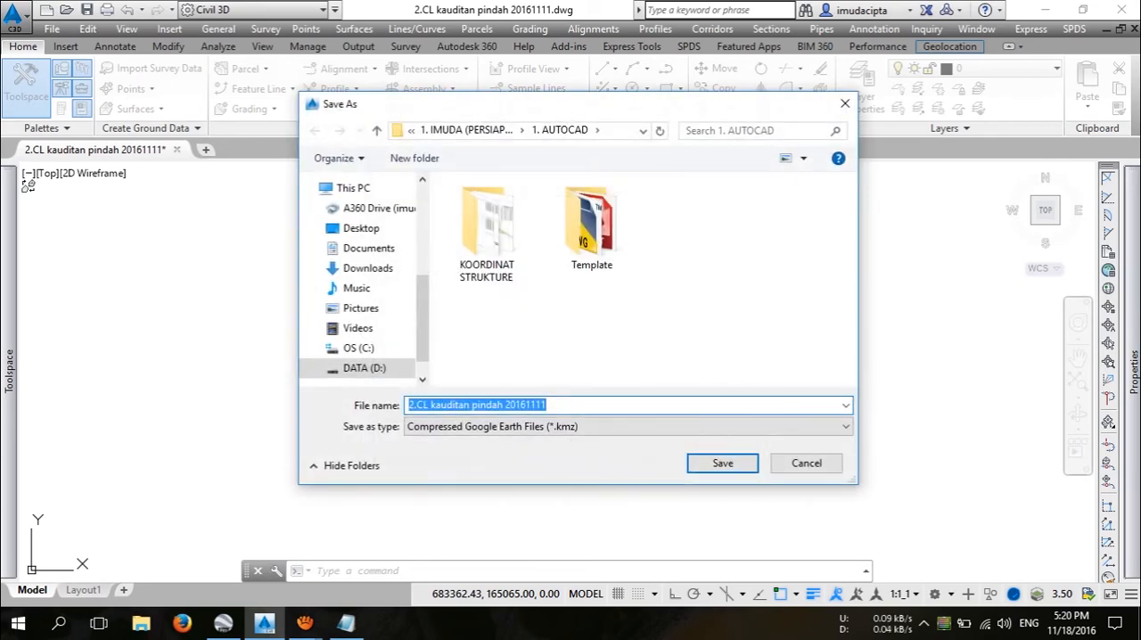
left_click(364, 368)
left_click(723, 463)
key("Left")
key("Return")
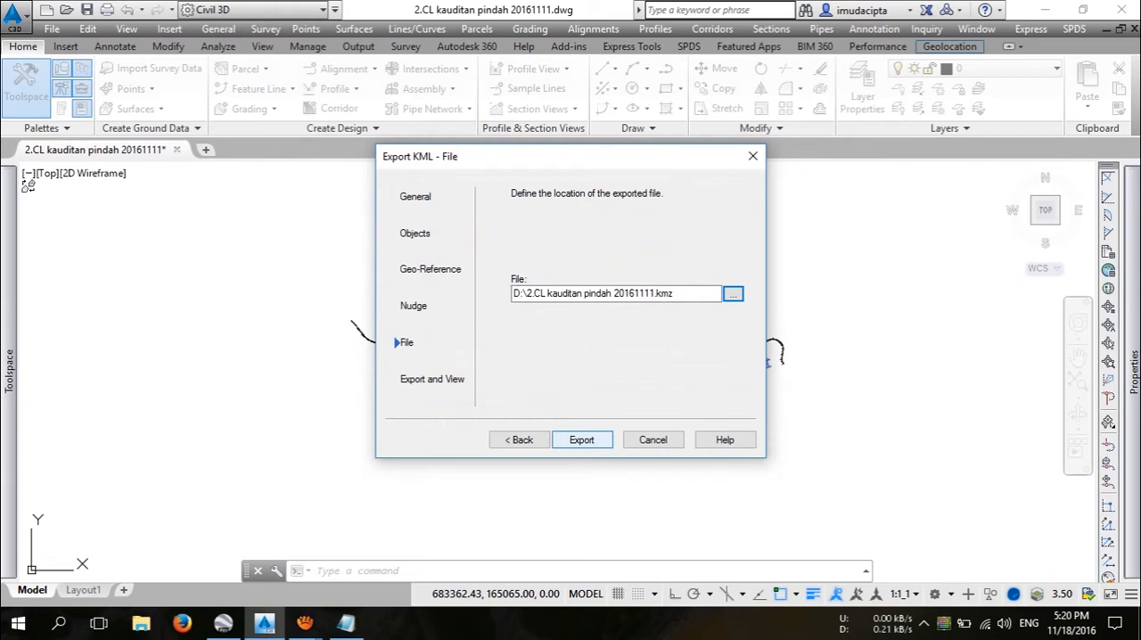
key("Return")
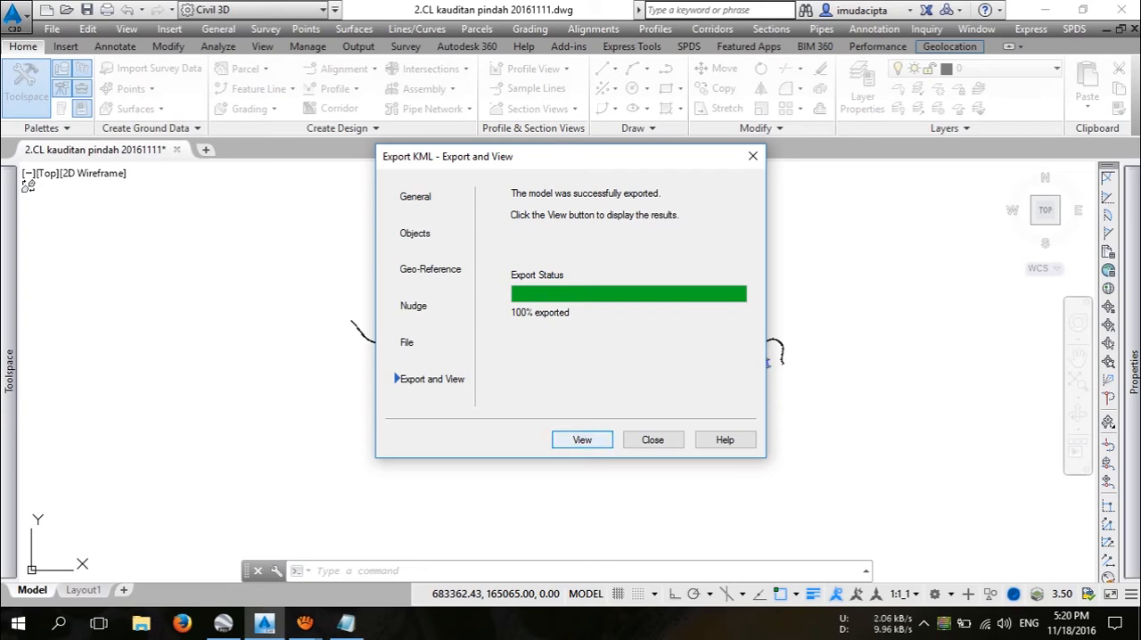
Step: Switch to Notepad and add item 5 below item 4, starting with "UNTUK LANGSUNG MELIHAT HASILNYA"
left_click(346, 623)
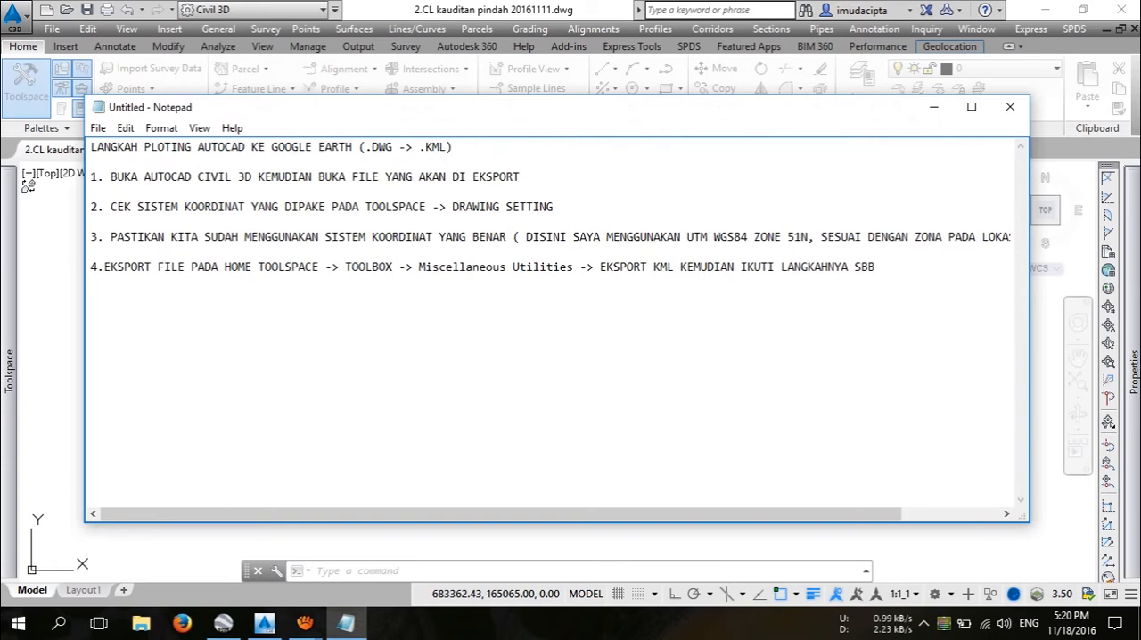
key("Return")
key("Return")
type("5. UNTUK LANGSUNG ")
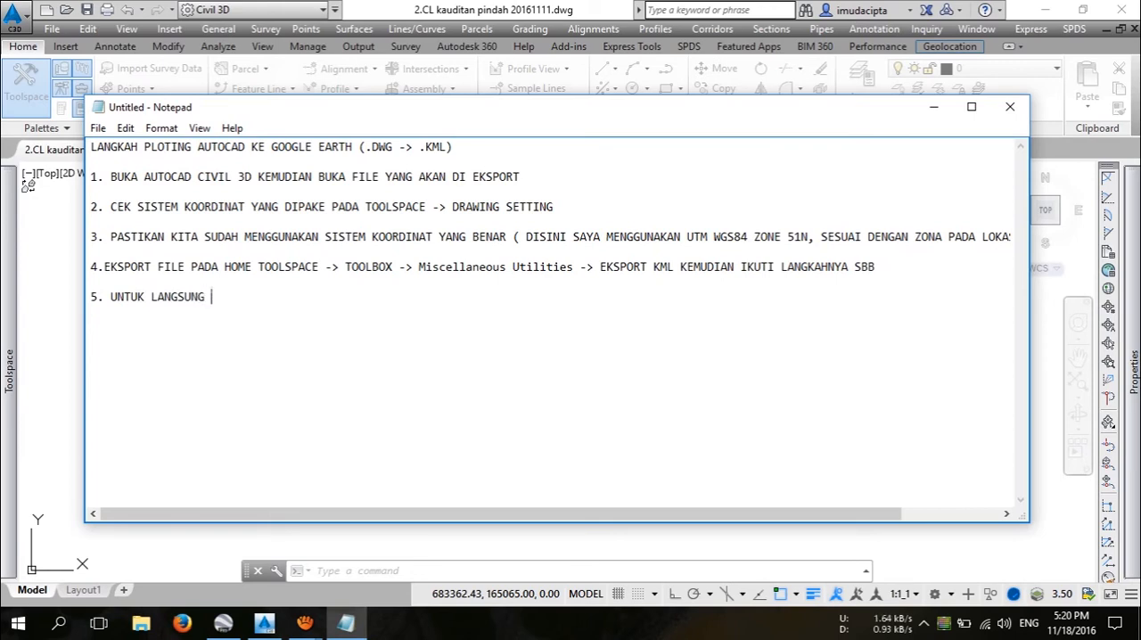
type("MELIHAT HASILNY")
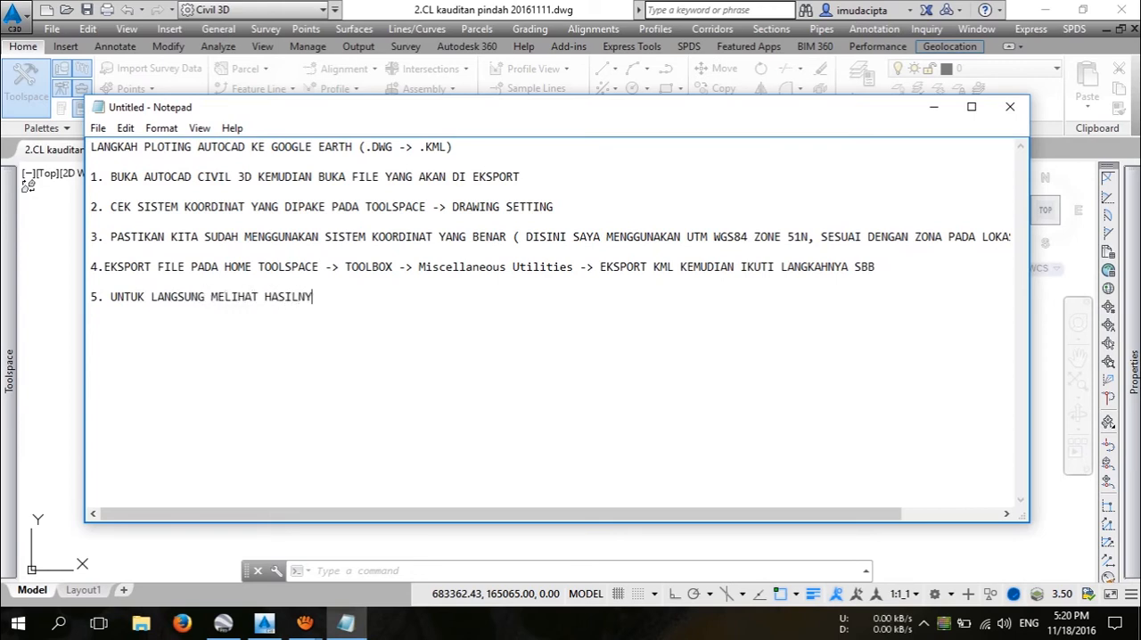
type("A KLIK VIEW")
Step: Complete item 5 with "KLIK VIEW , JIKA TIDAK LANGSUNG CLOSE SAJA"
type(", JIKA TIDAK LANGSUNG CLOSE SA")
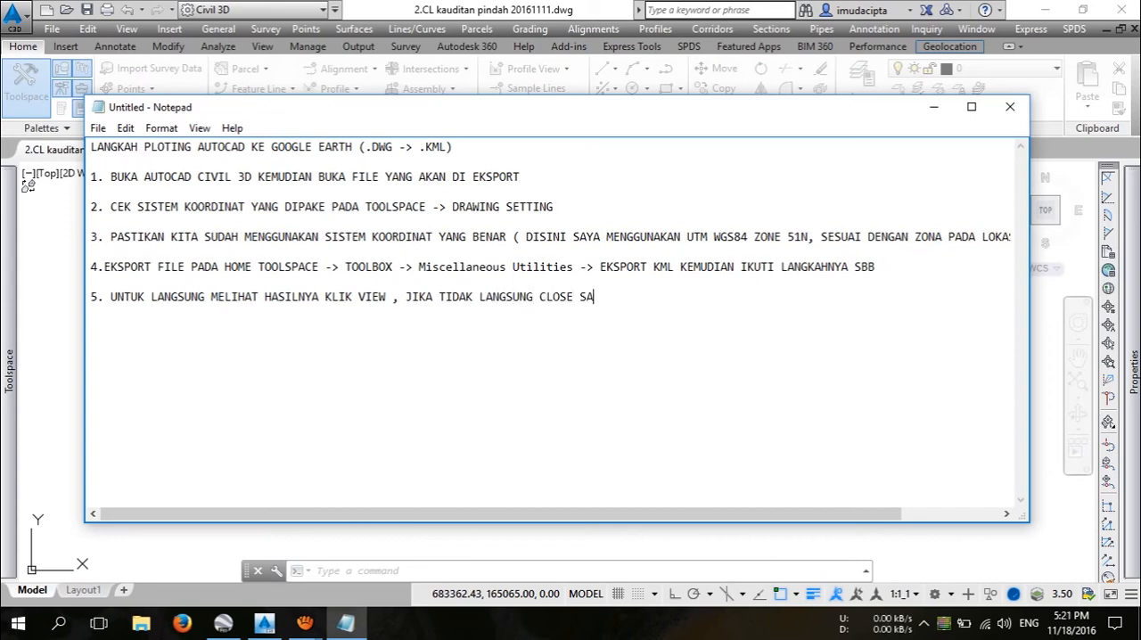
type("JA")
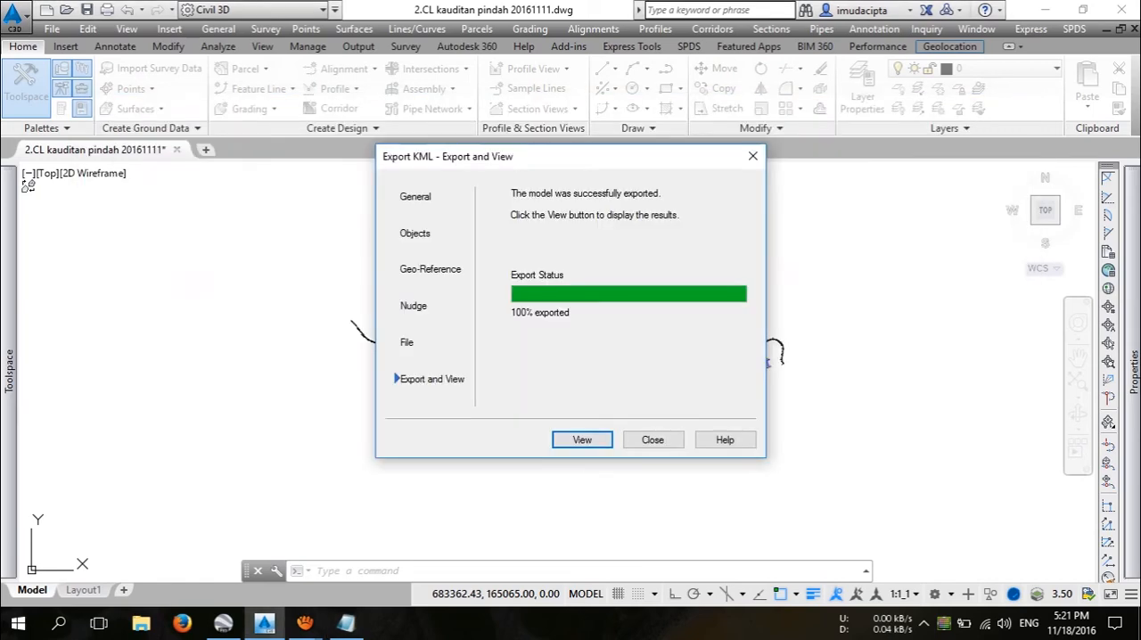
Step: View the exported result from Civil 3D in Google Earth Pro and examine the road alignment around station 28+000 up close
left_click(583, 439)
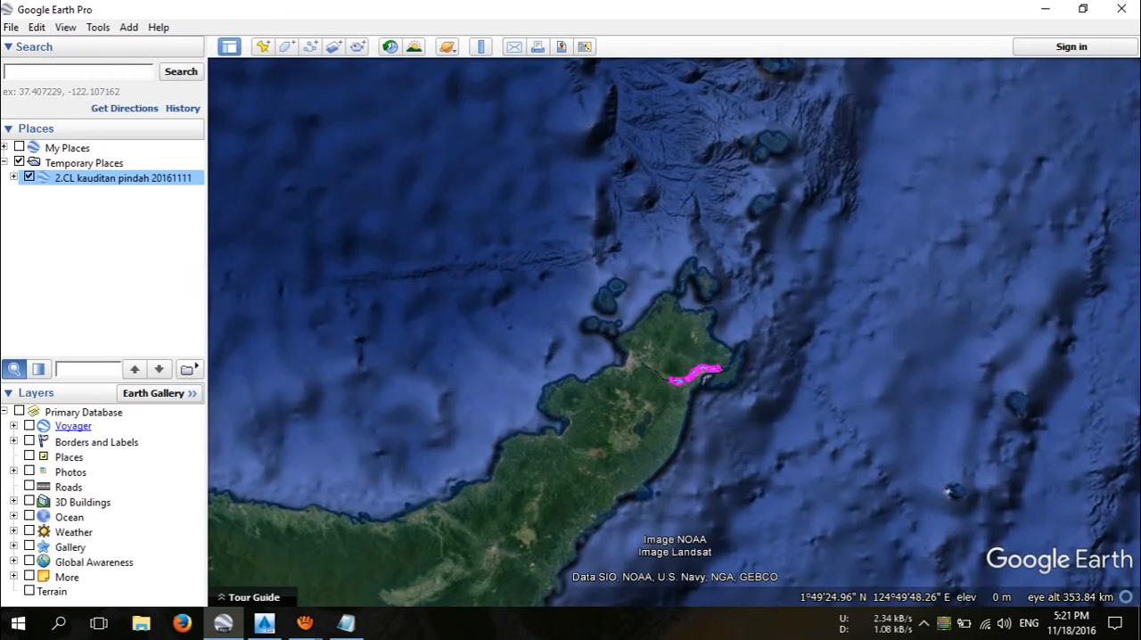
scroll(736, 367, "up", 2)
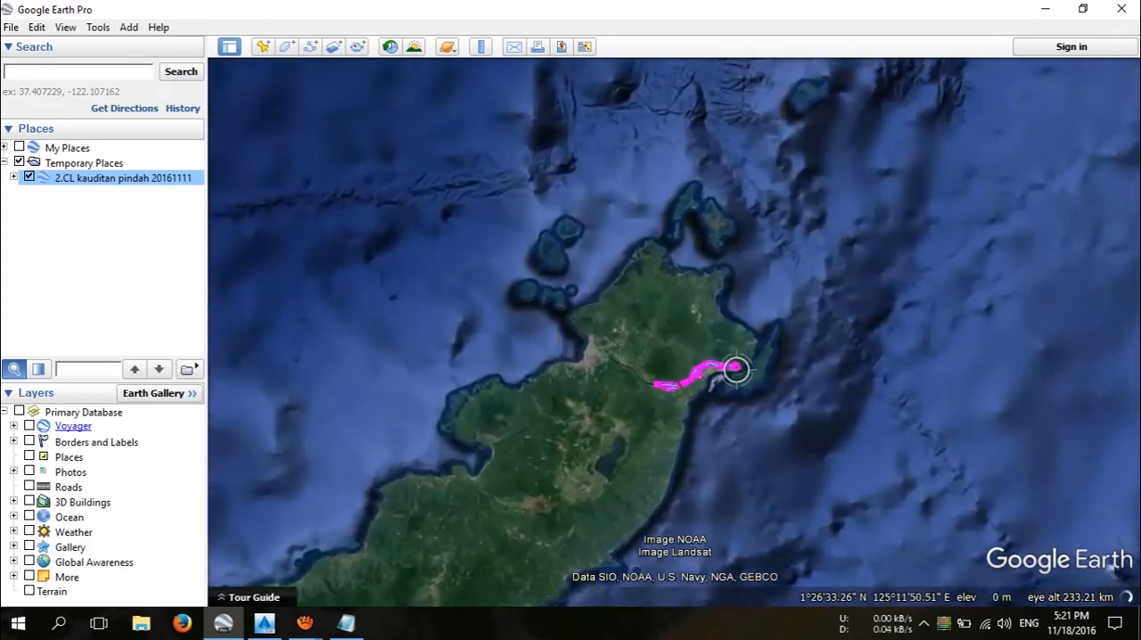
scroll(669, 383, "up", 2)
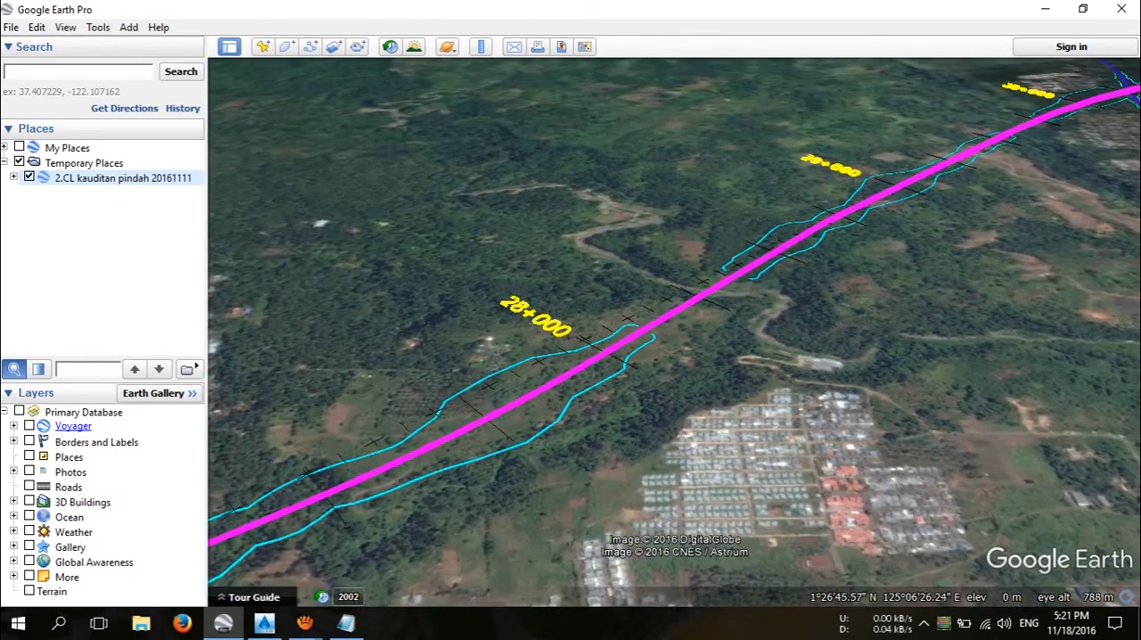
Step: Turn on the Terrain layer and inspect the road alignment between stations 27+000 and 29+000
left_click(50, 592)
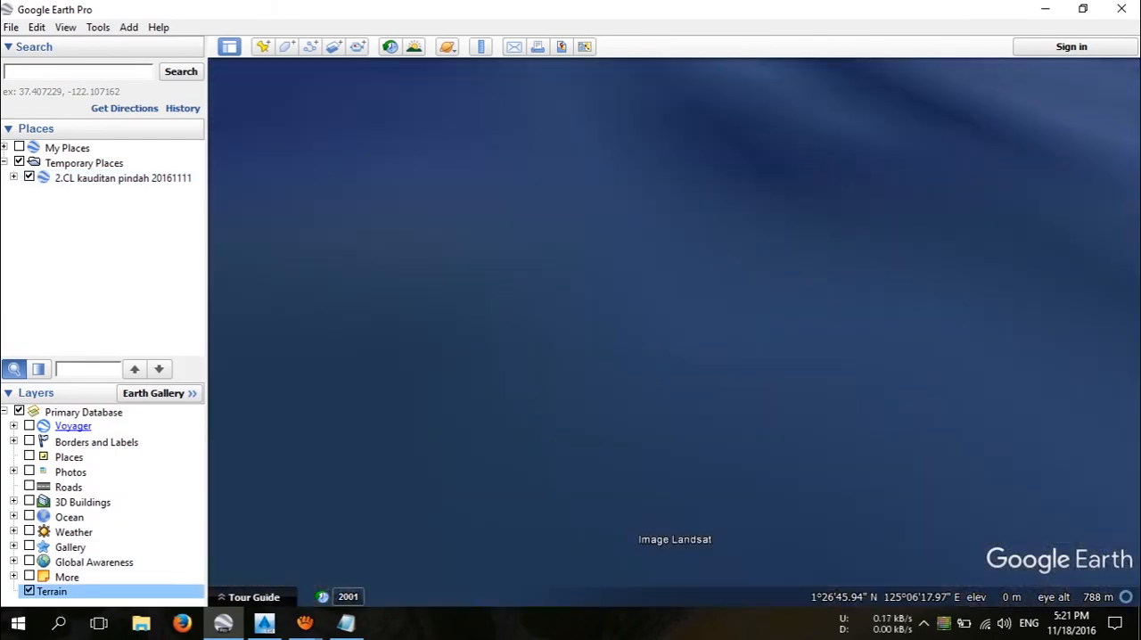
scroll(725, 242, "up", 5)
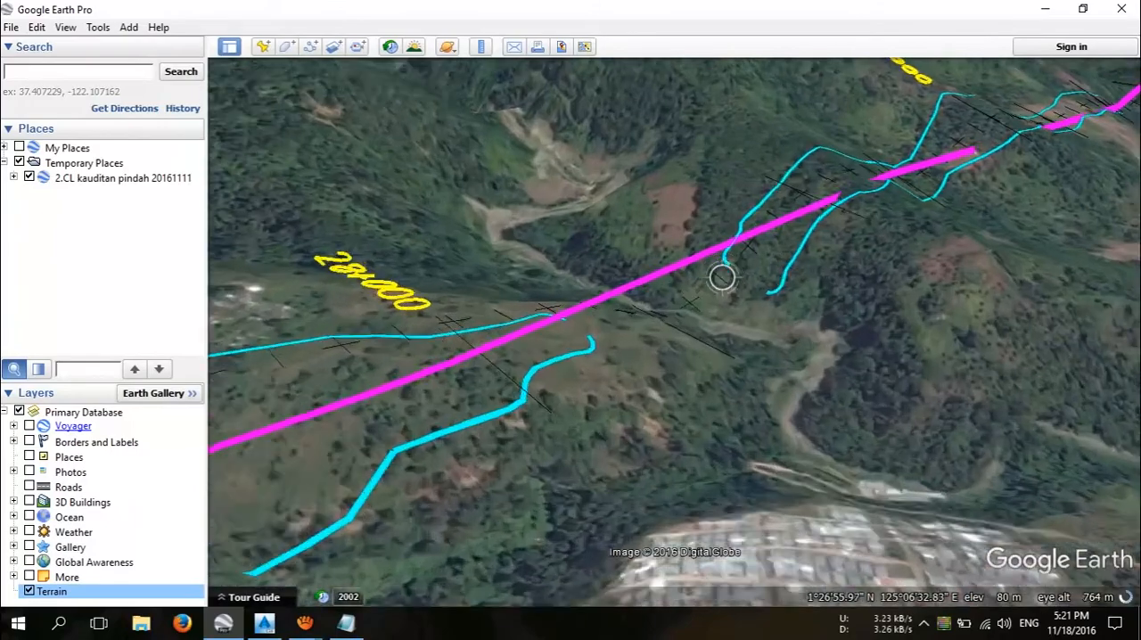
scroll(772, 375, "up", 2)
scroll(772, 374, "down", 5)
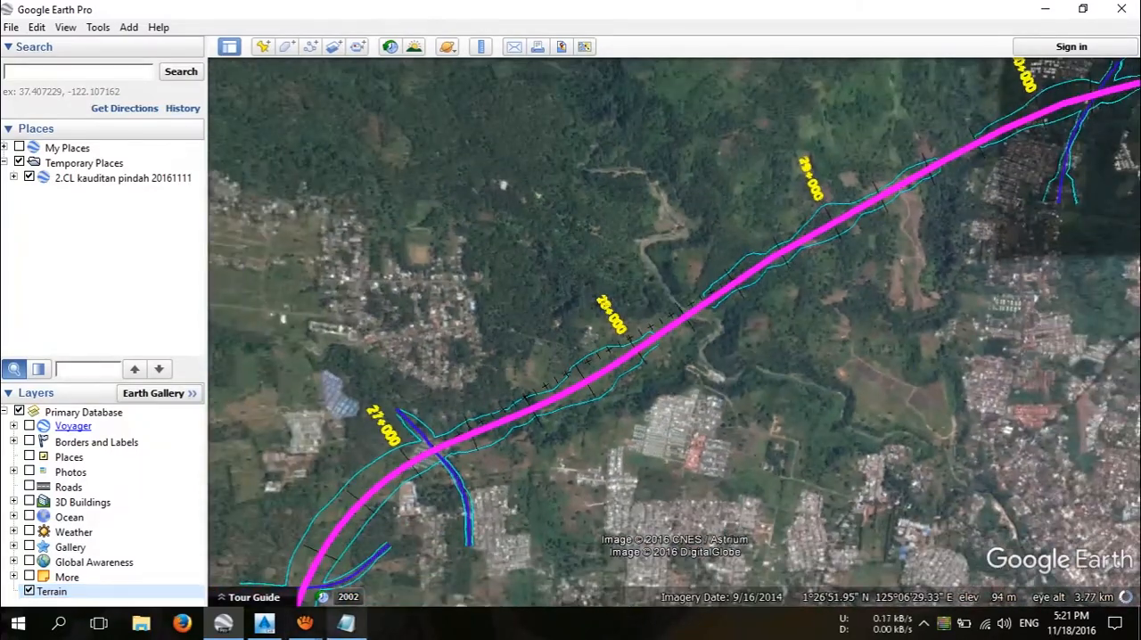
Step: Switch to Notepad, add the closing lines "TERIMAKASIH" and "SEMOGA BERMANFAAT,...." below item 5, and minimize the window
left_click(346, 622)
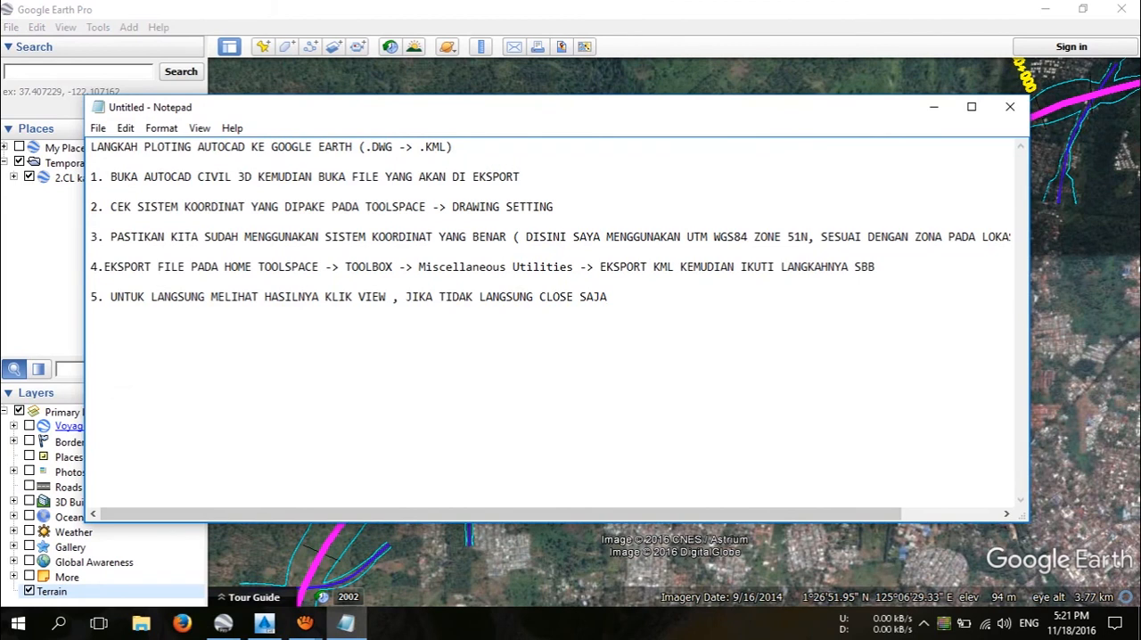
type("TERIMAKASIH")
key("Return")
type("SEMI")
key("BackSpace")
type("OGA BERMA")
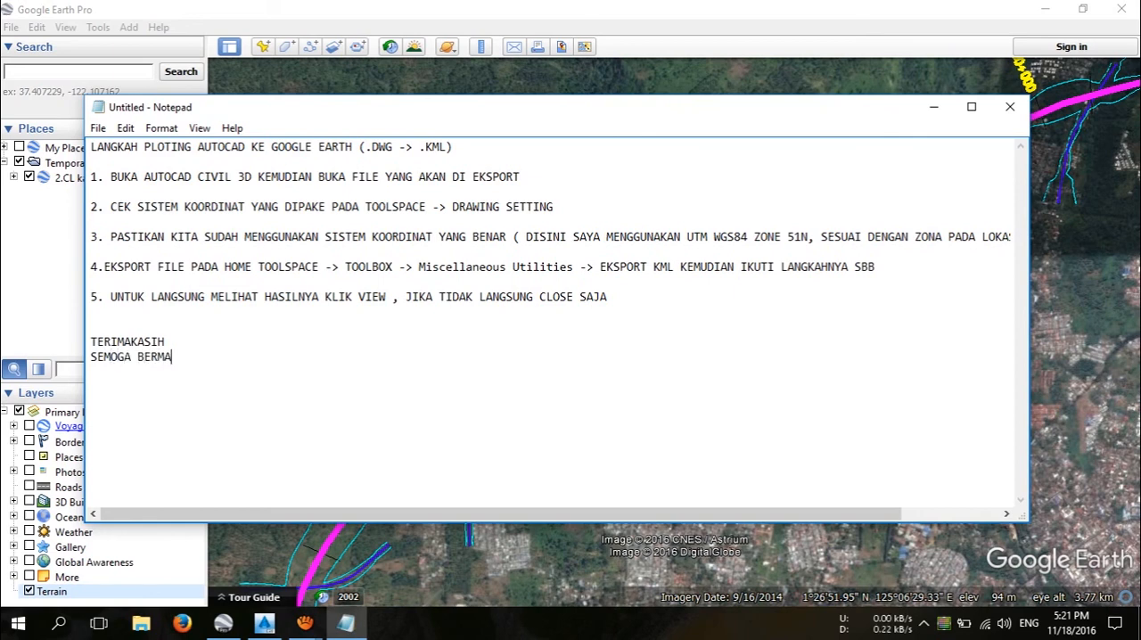
type("NFAAT,....")
left_click(934, 107)
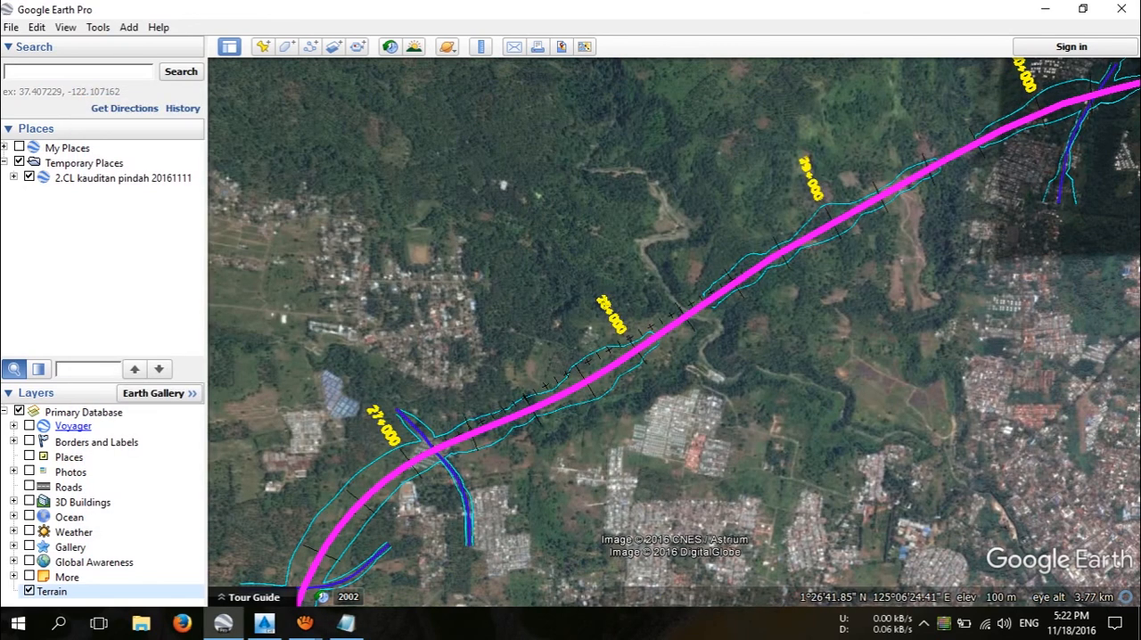